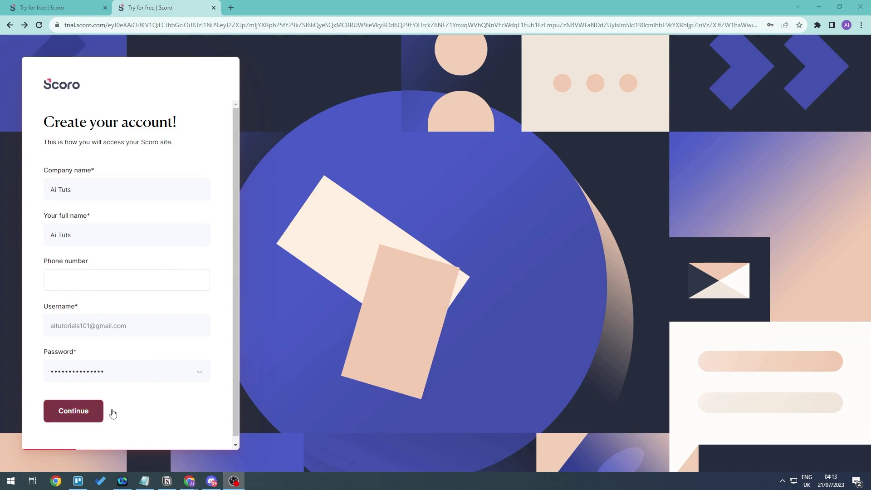
Submit the account details, set the company's industry to Creative / Design, and submit the company details
click(81, 406)
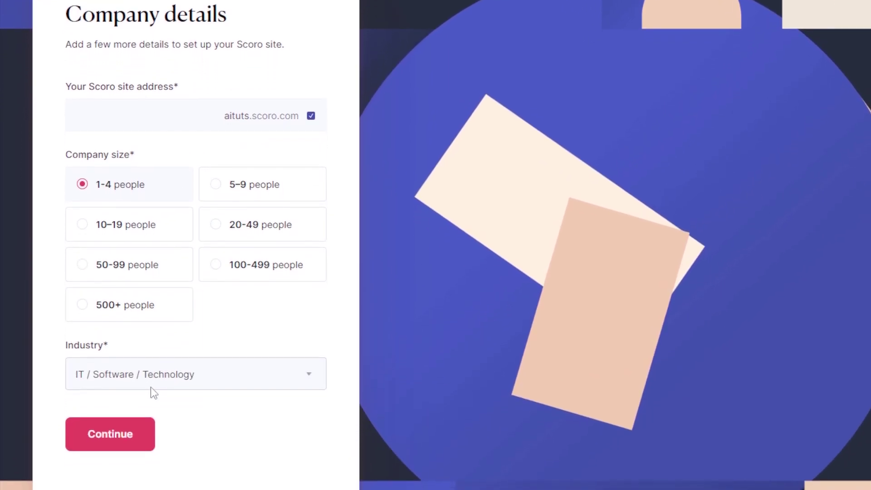
click(118, 373)
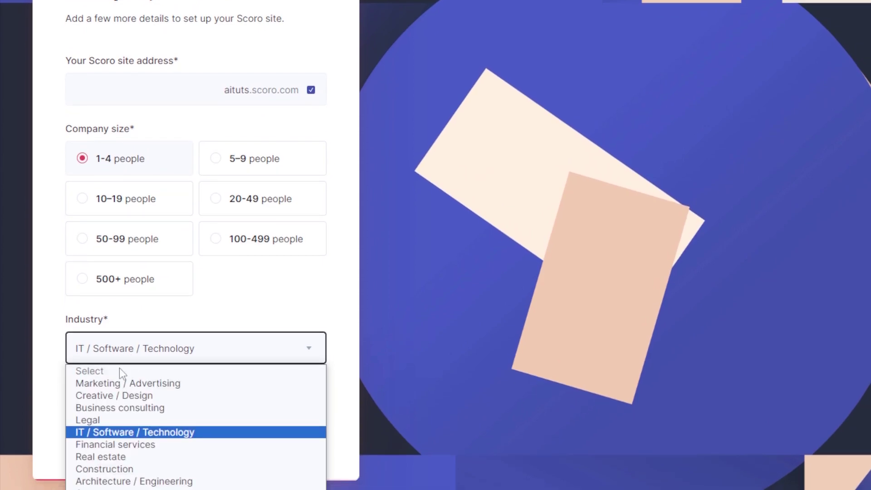
click(119, 395)
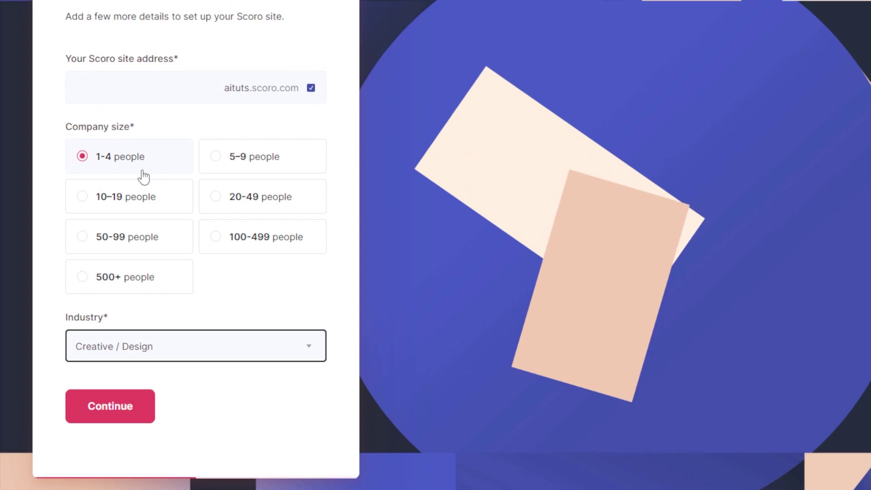
click(131, 407)
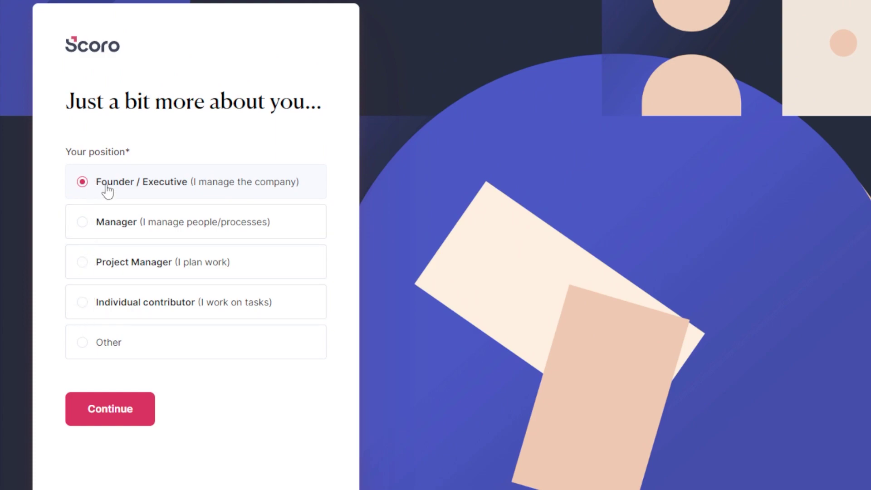
Submit the Founder / Executive position, create the site with Improve utilization and capacity planning as primary goal, and dismiss the welcome checklist
click(123, 409)
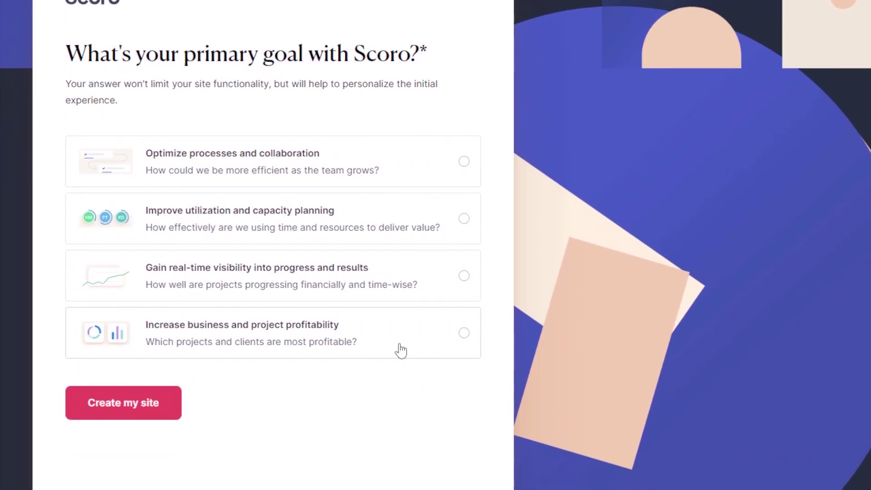
click(301, 221)
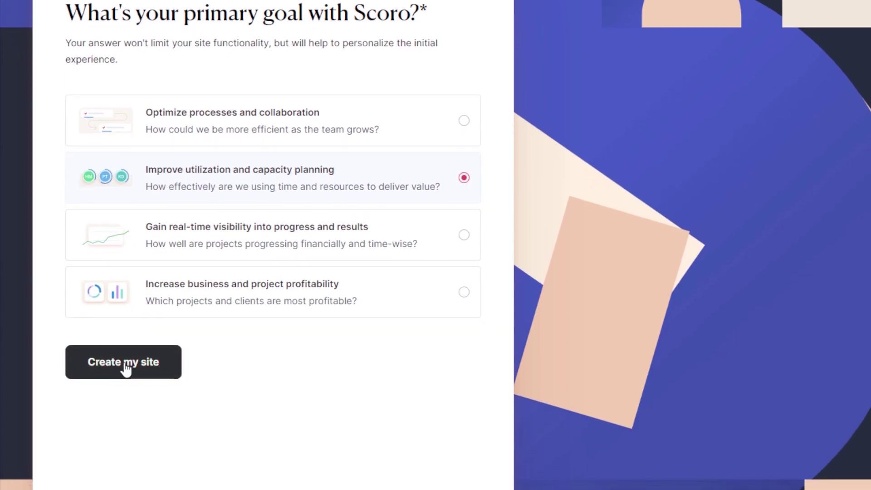
click(129, 369)
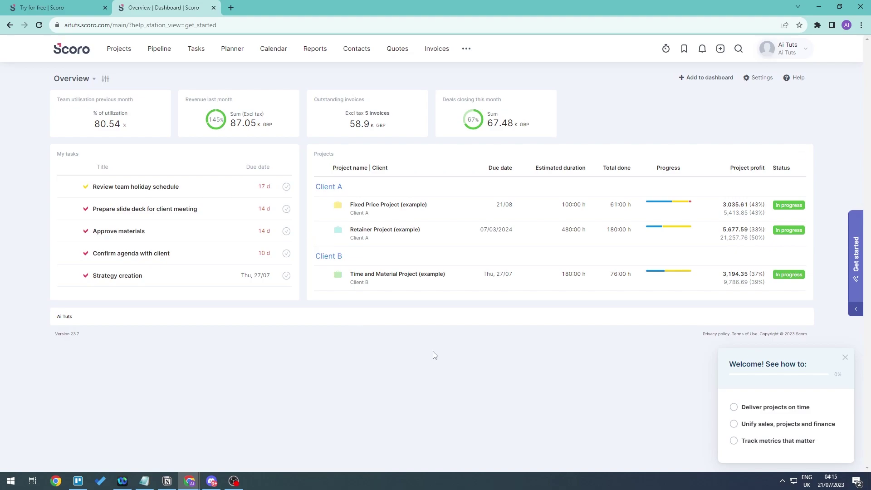
click(844, 358)
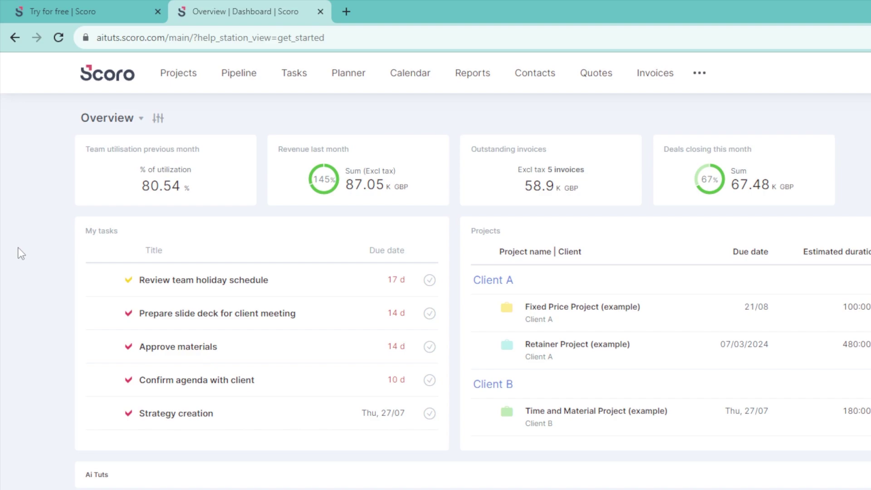
Mark the "Review team holiday schedule" task as done with date 21/07 and 1h 00min time spent
mouse_move(132, 188)
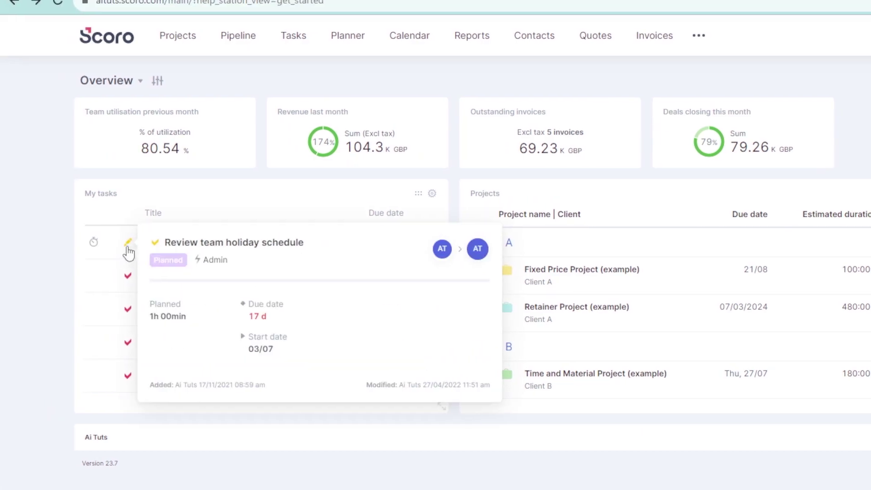
mouse_move(131, 285)
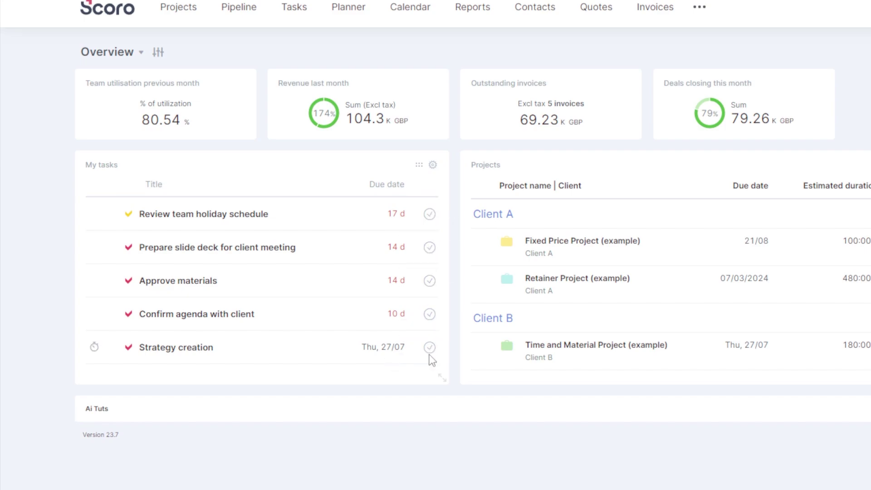
click(429, 211)
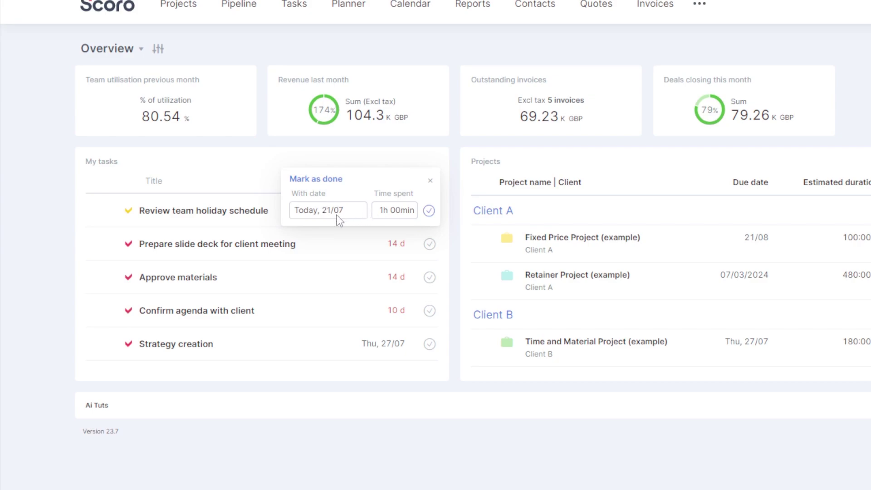
click(429, 211)
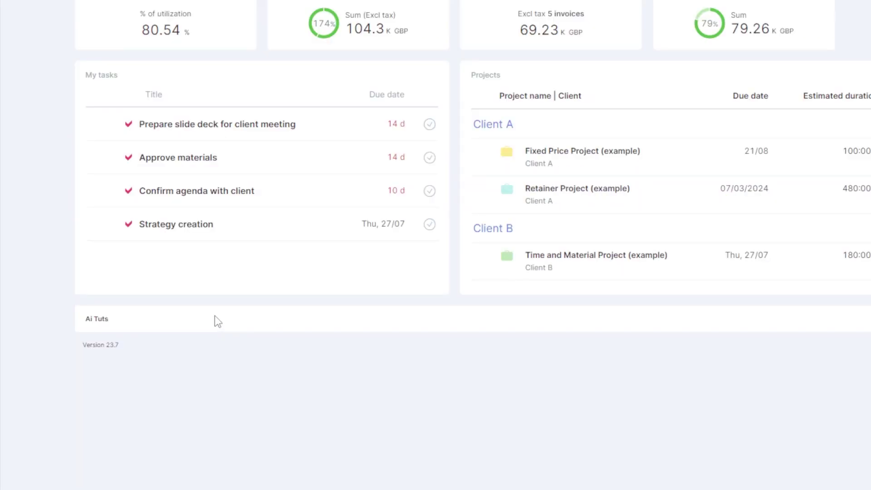
Open the "Prepare slide deck for client meeting" task and check its available statuses and exact due date
click(197, 125)
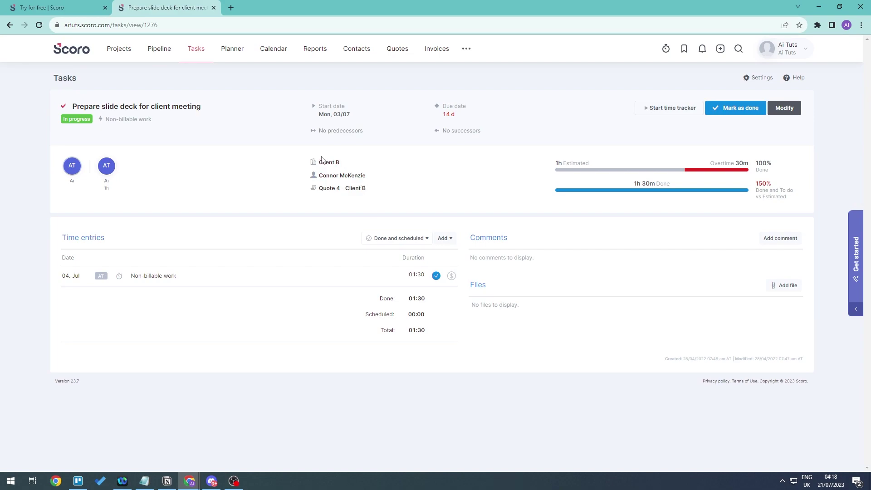
click(80, 120)
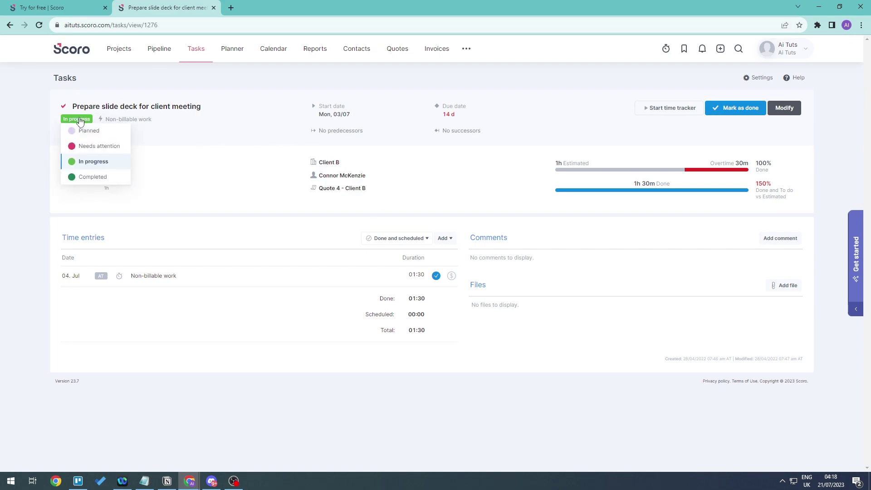
click(80, 120)
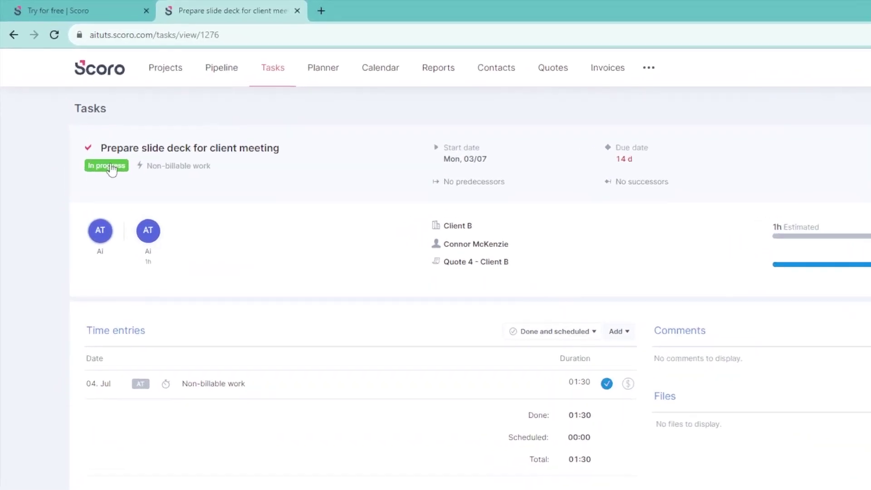
click(76, 119)
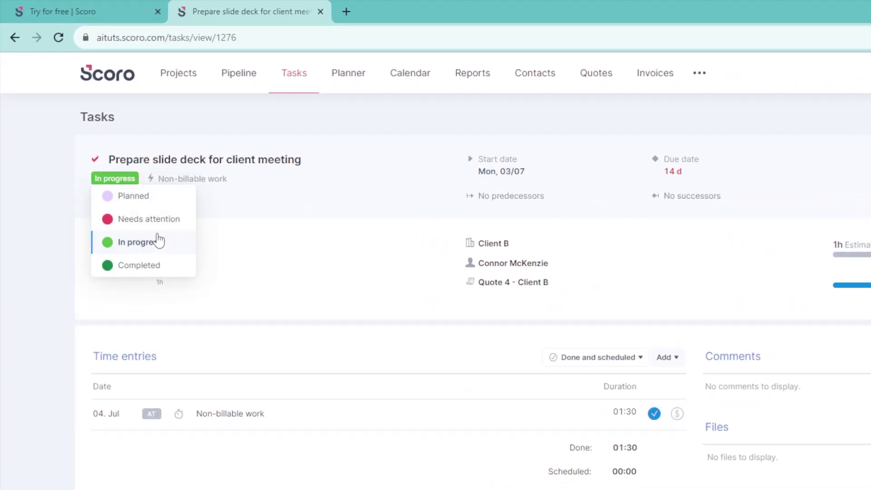
click(45, 243)
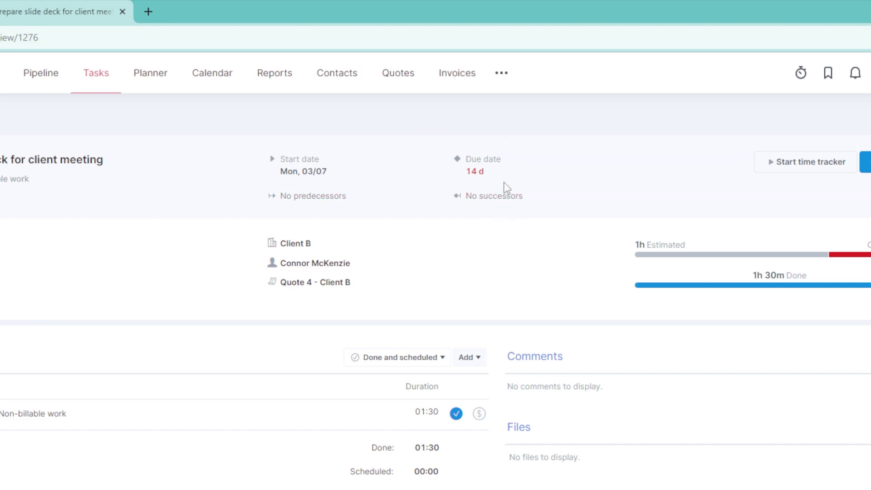
mouse_move(483, 173)
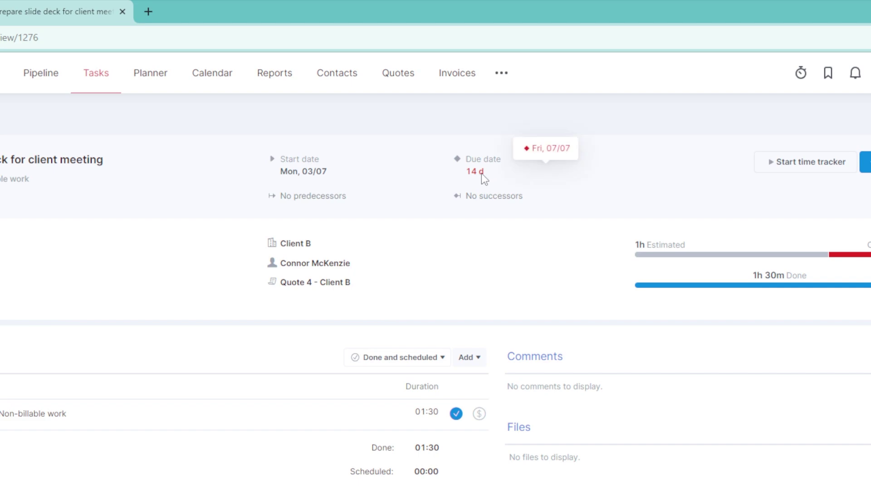
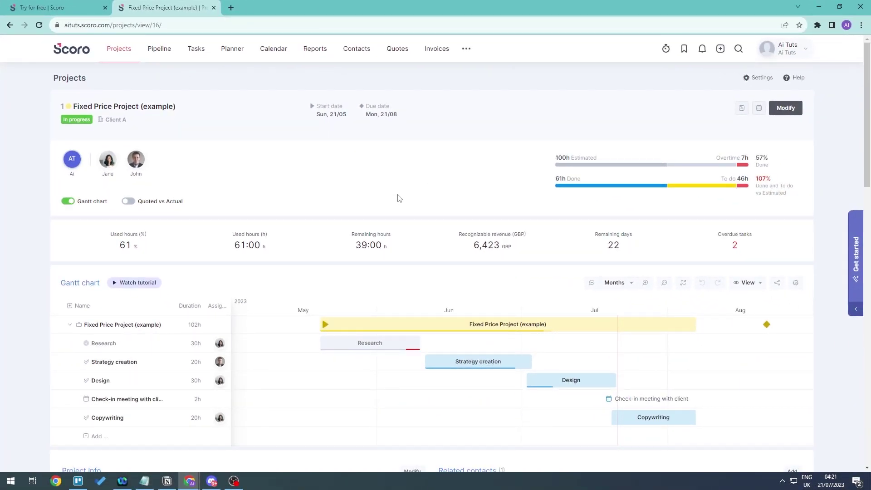
Examine the Fixed Price Project's Gantt chart, budget, activities, quotes, invoices and comments, and return to the dashboard
scroll(399, 198, down, 2)
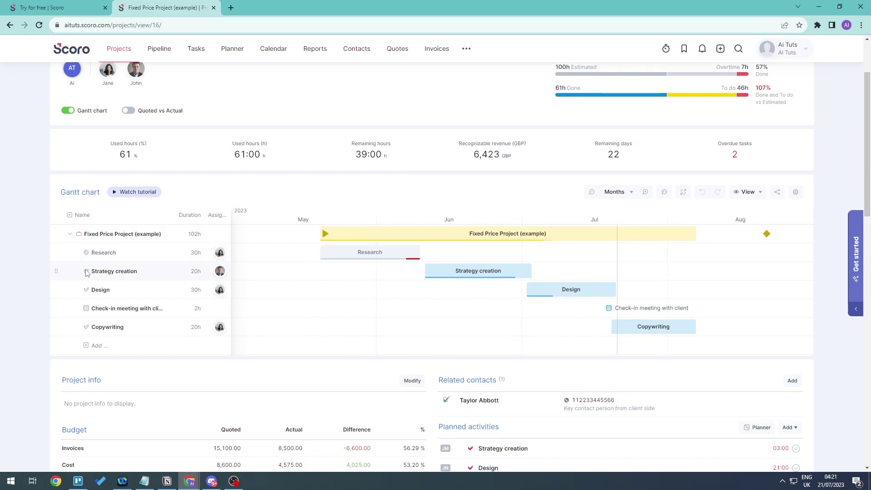
scroll(317, 272, down, 8)
scroll(531, 290, up, 3)
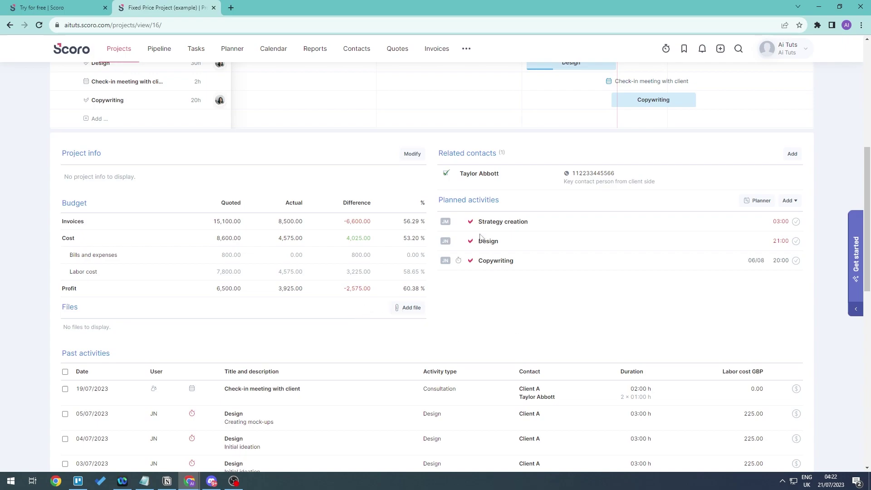
scroll(401, 306, down, 2)
scroll(422, 260, down, 3)
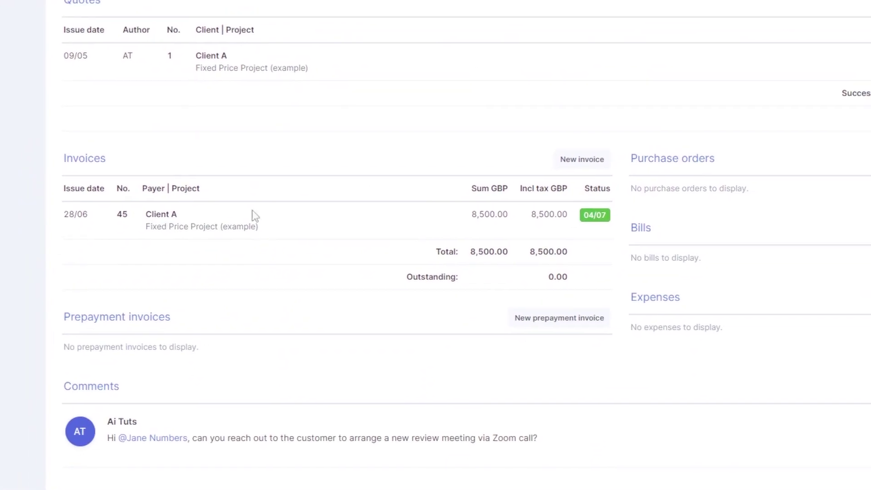
scroll(392, 341, up, 5)
scroll(393, 341, up, 10)
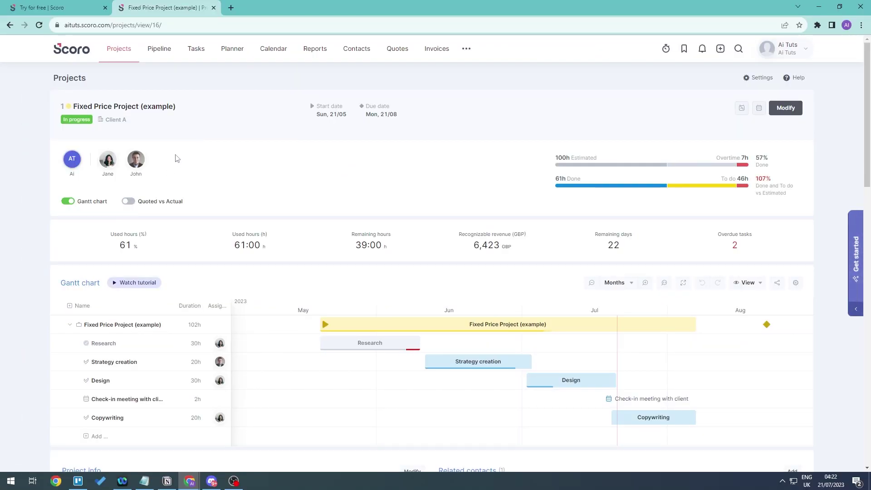
key(alt+Left)
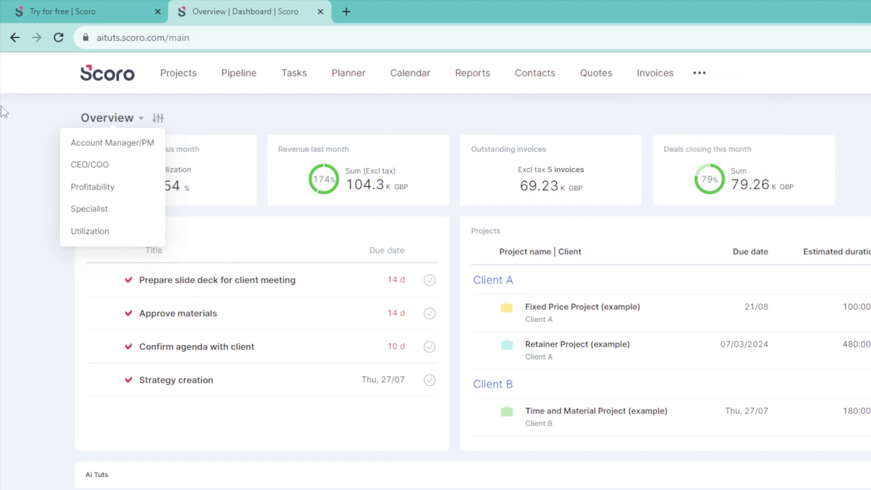
View the project list, the quote pipeline and the task list in turn
click(187, 74)
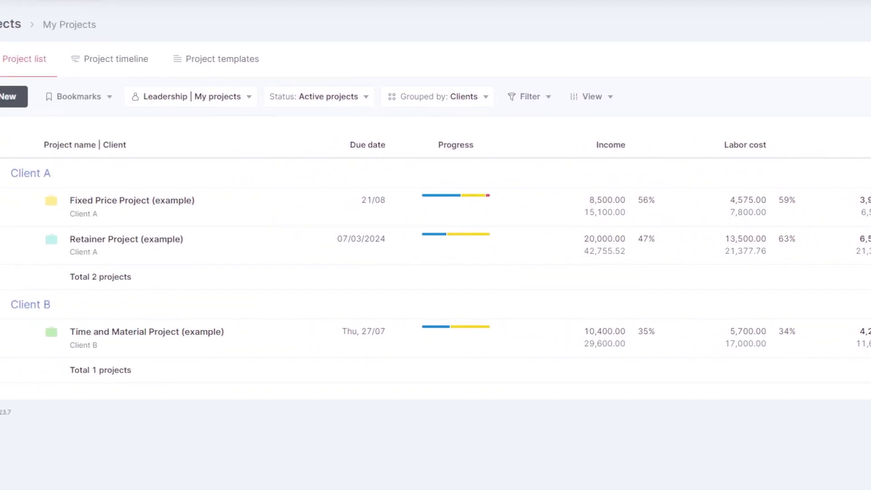
click(158, 49)
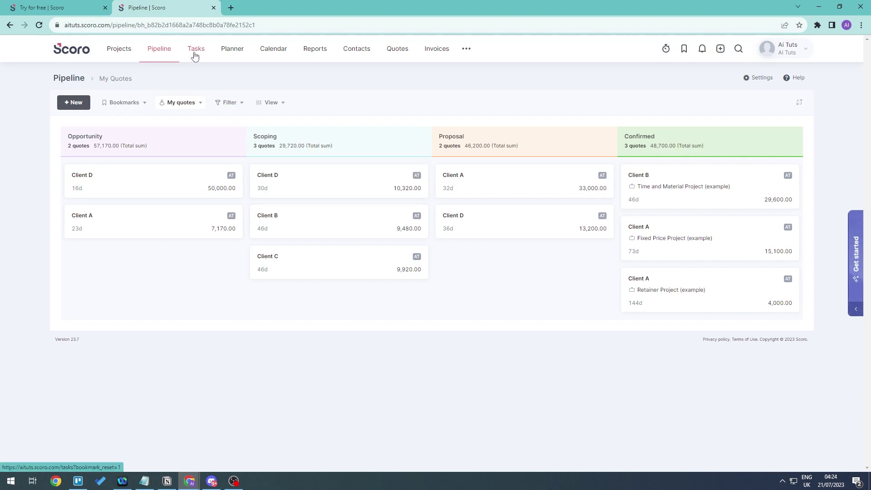
click(195, 55)
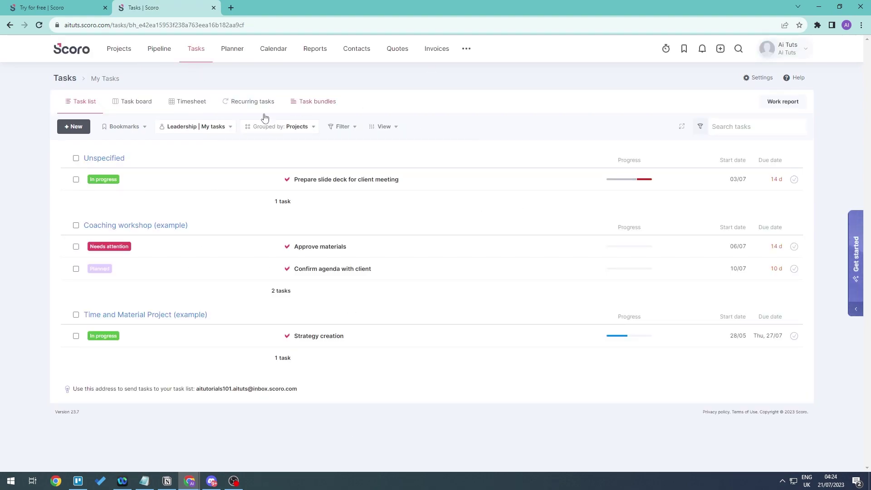
Look over all team members' schedules in the planner and open the weekly calendar
click(227, 56)
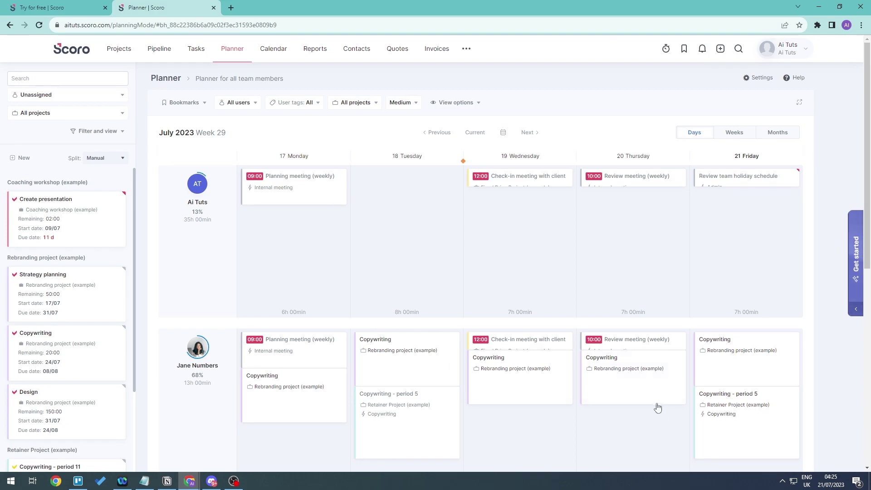
scroll(658, 407, down, 8)
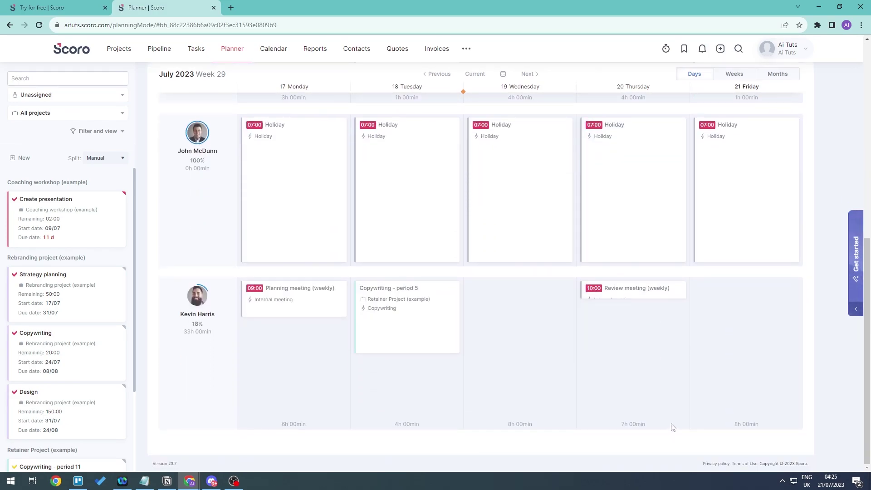
scroll(775, 413, up, 8)
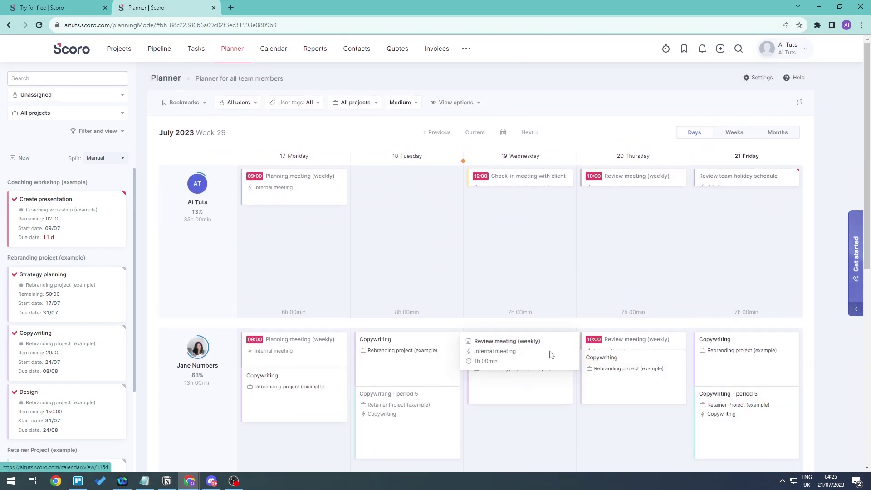
click(275, 51)
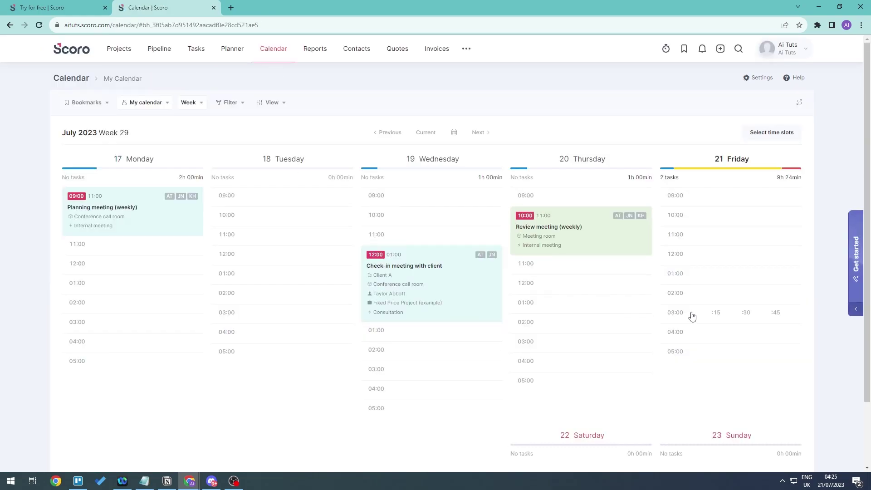
Browse the reports library and its shared bookmarked reports, and open the contacts list
click(313, 53)
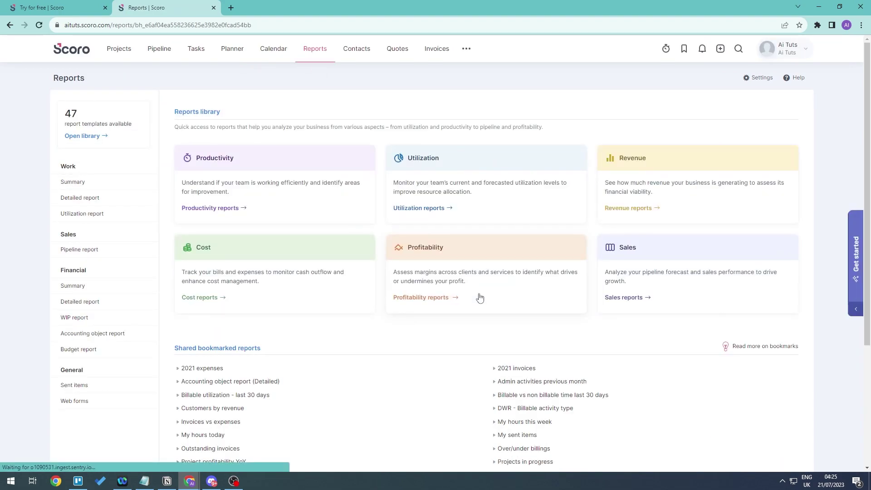
scroll(408, 301, down, 1)
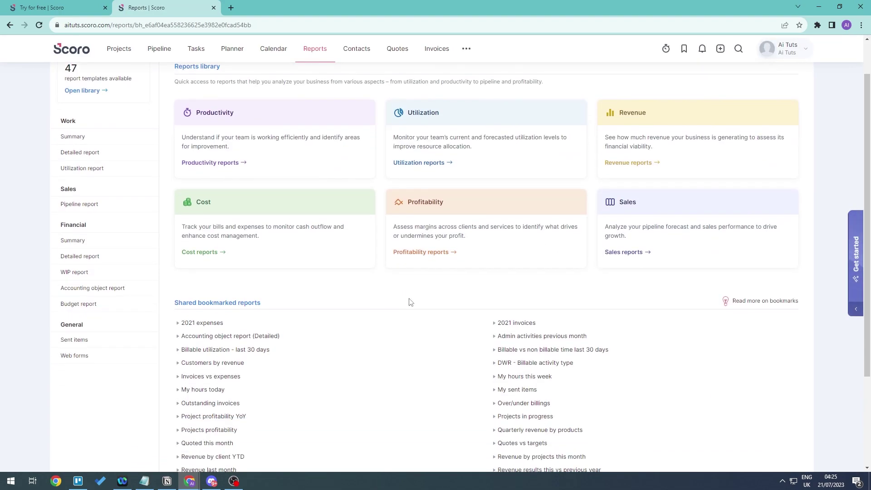
scroll(408, 300, down, 2)
scroll(431, 308, up, 3)
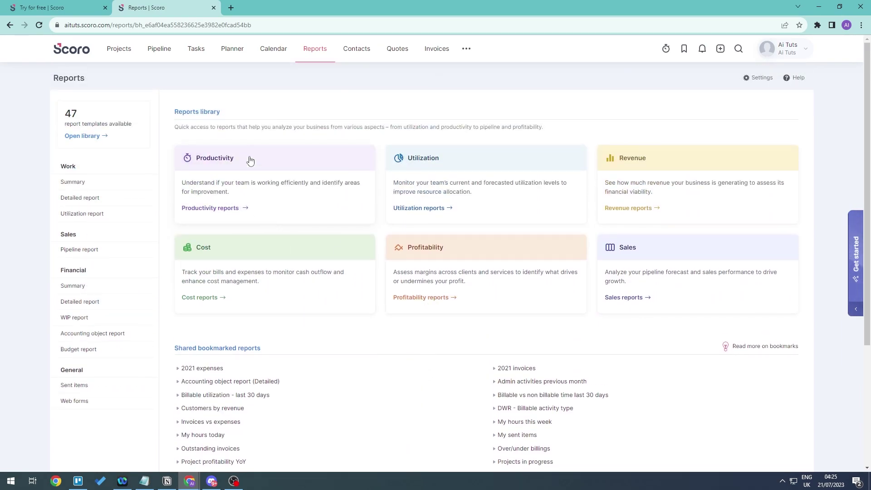
click(357, 49)
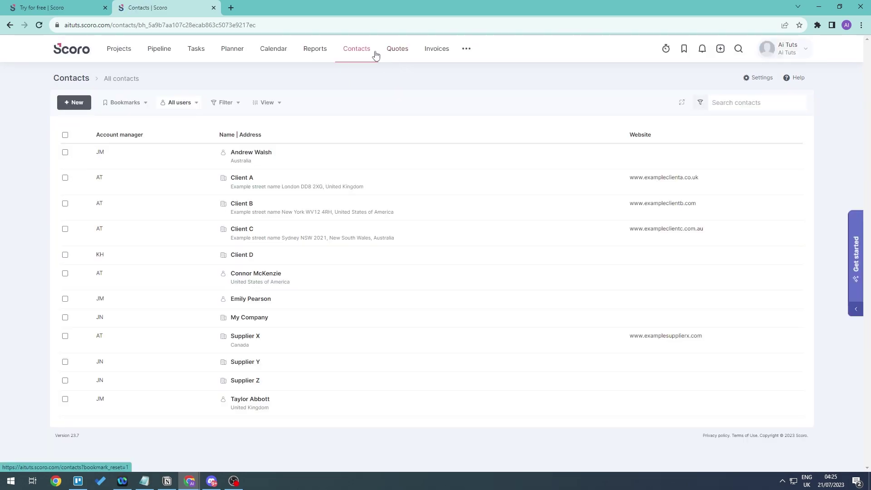
View the list of all quotes and the list of invoices
click(394, 49)
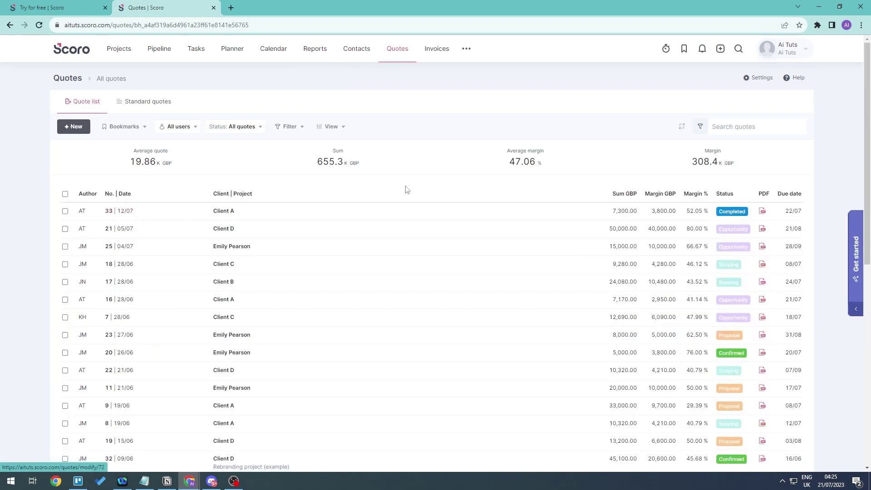
click(429, 49)
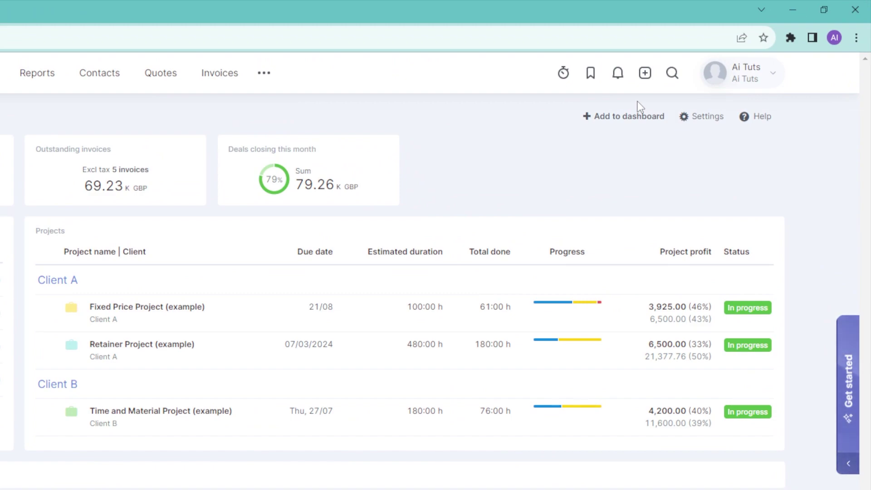
Create and save a new company contact named "AI TUTS & CO", displayed in the client list
click(644, 74)
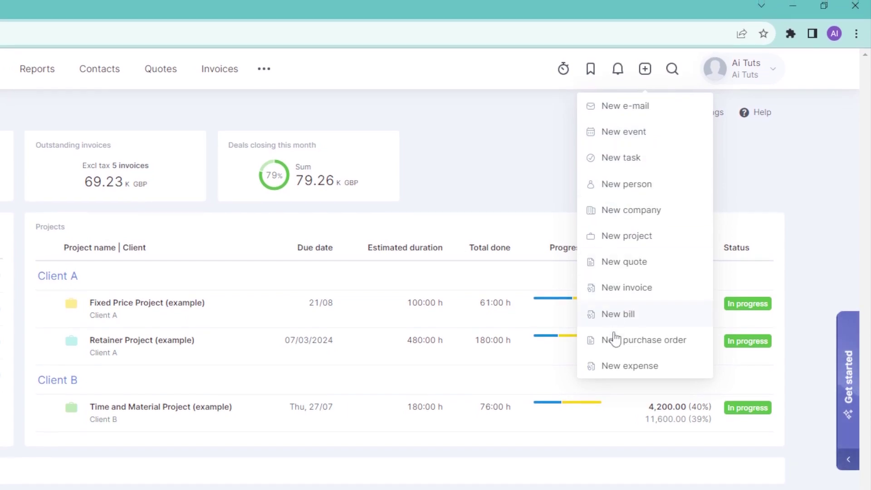
click(646, 215)
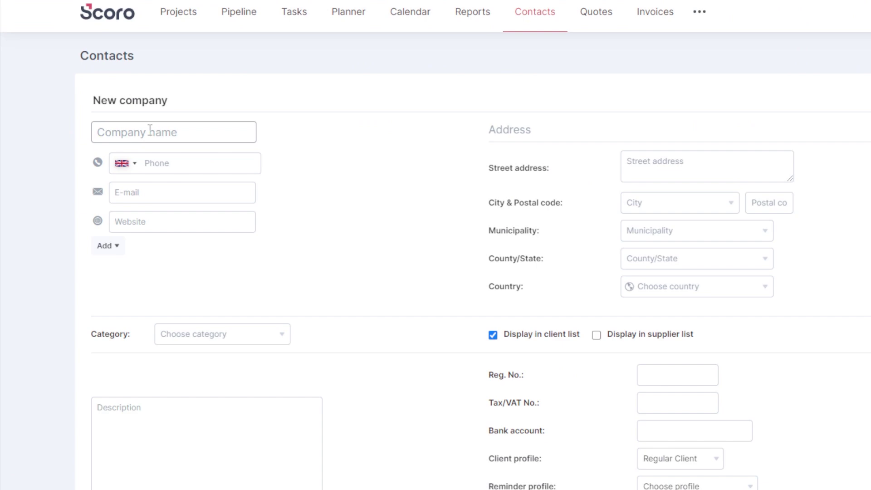
text(Al)
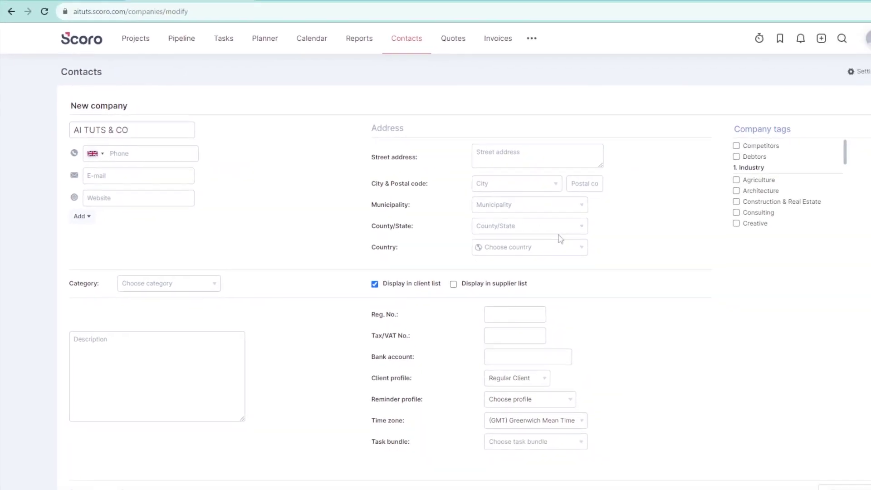
scroll(550, 314, down, 1)
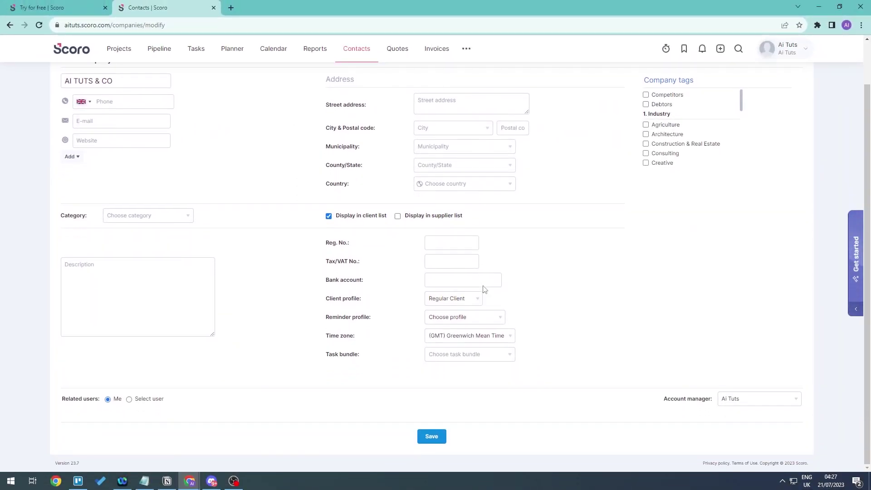
click(432, 437)
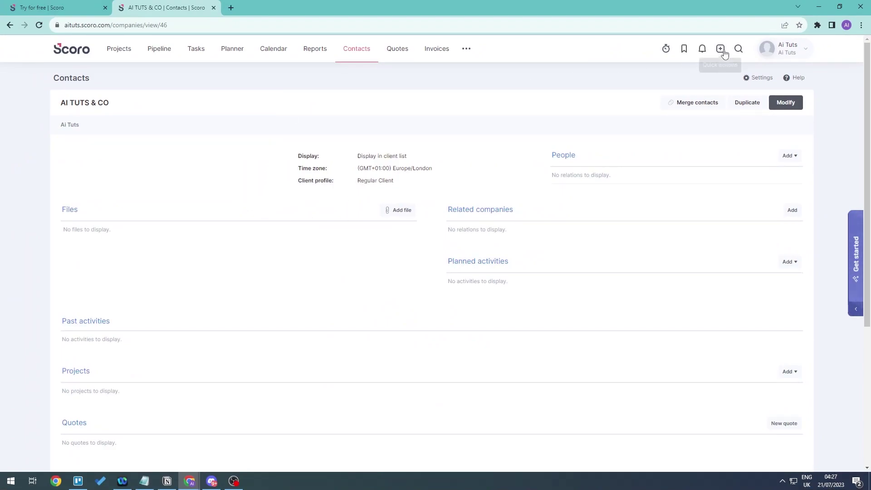
Start a new project named "Video Production" in the Work category
click(720, 48)
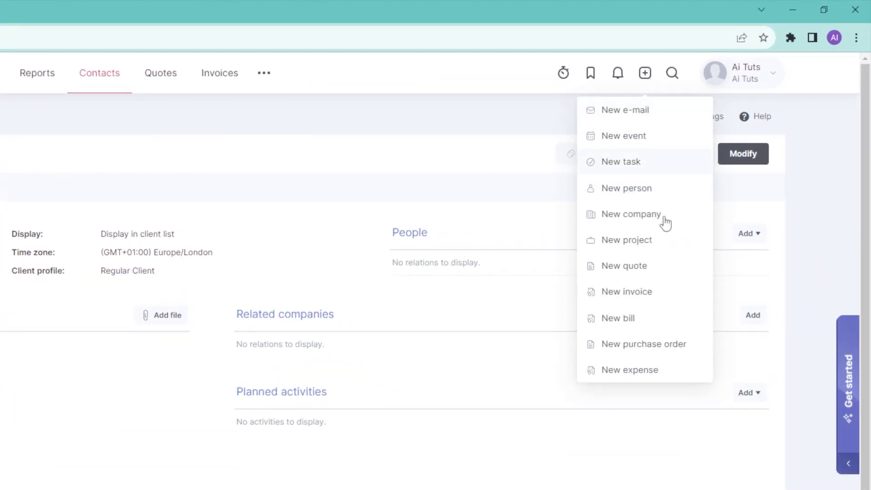
click(653, 247)
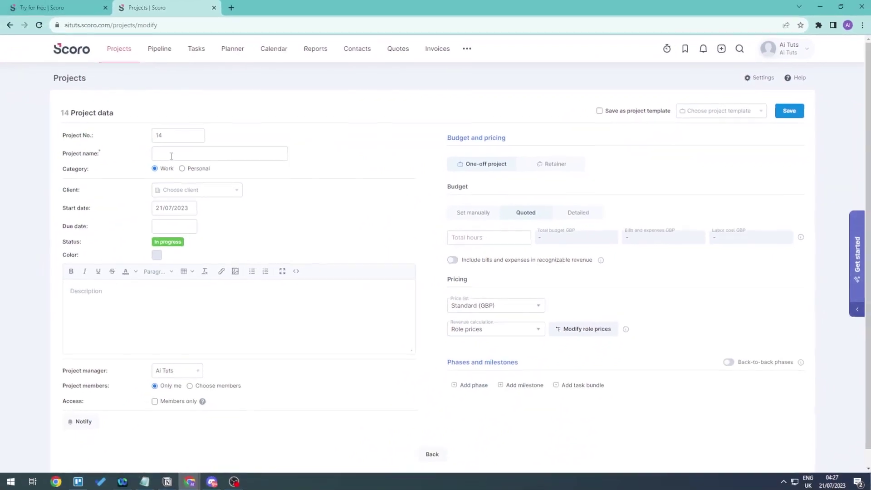
click(181, 157)
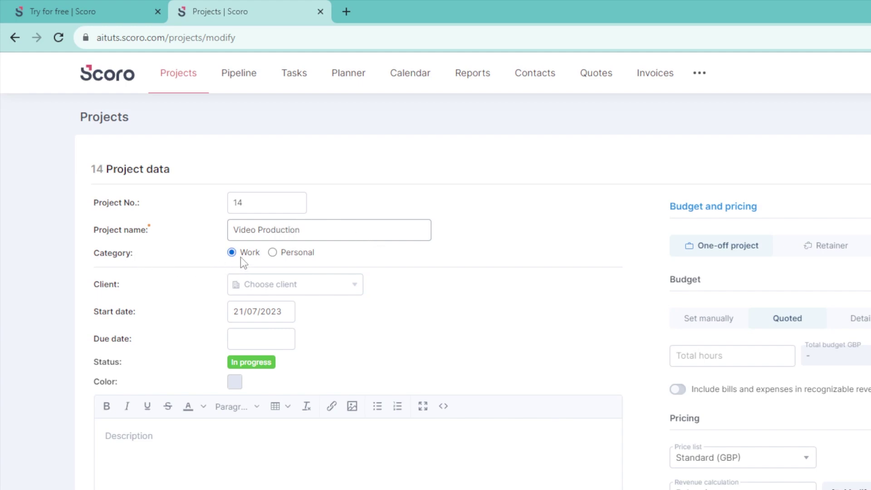
click(283, 255)
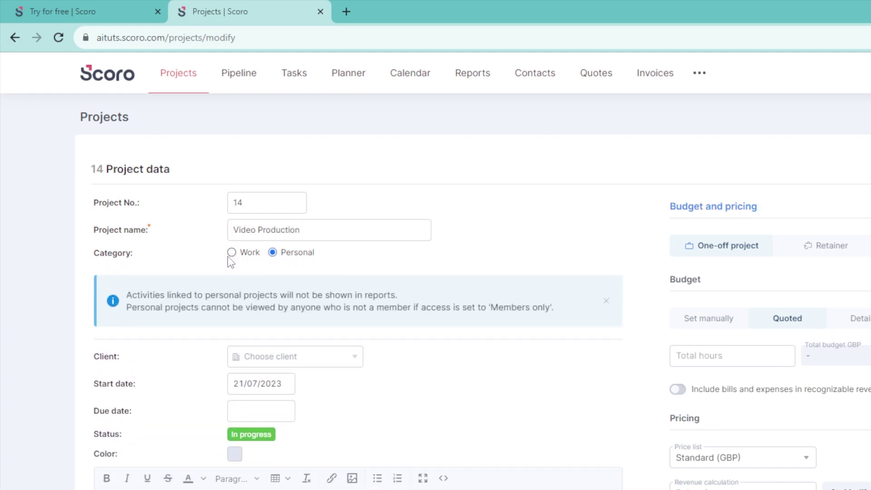
click(232, 253)
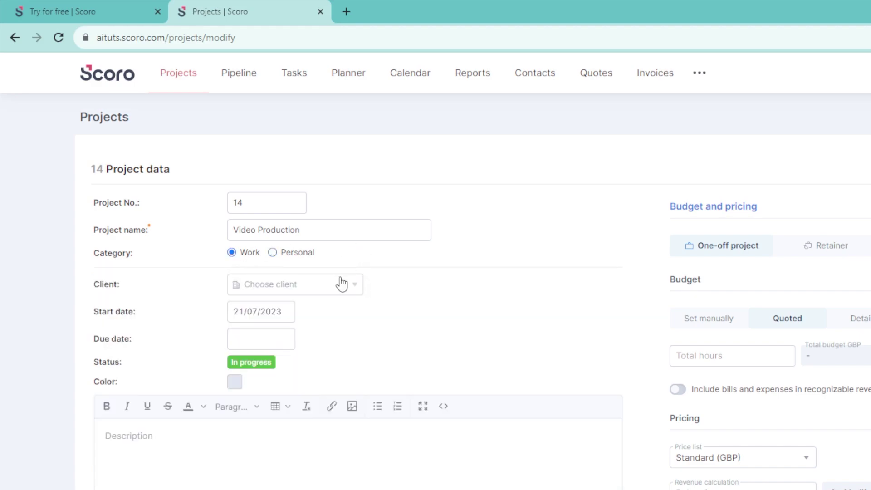
Assign AI TUTS & CO as the project's client and set the due date to 24/11/2023
click(327, 290)
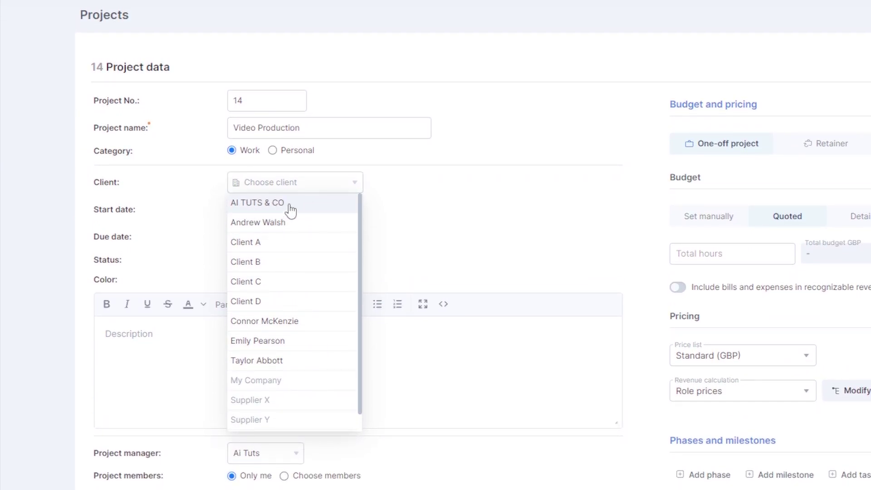
click(286, 205)
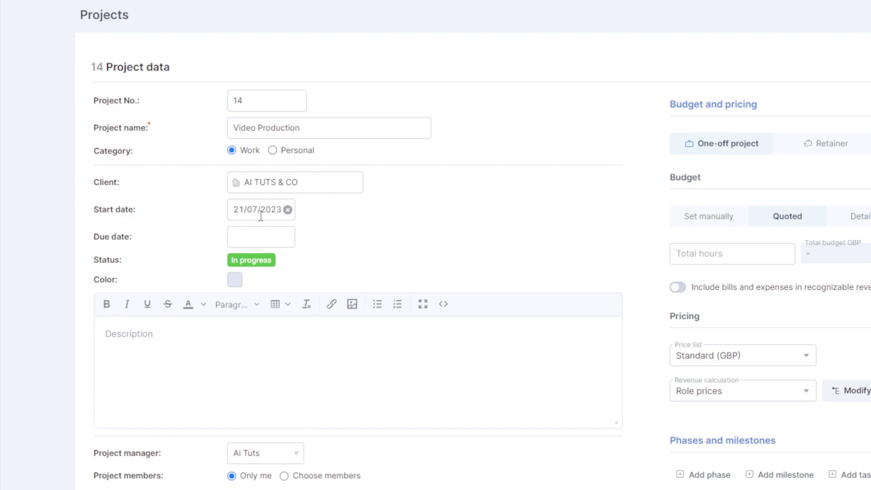
click(265, 239)
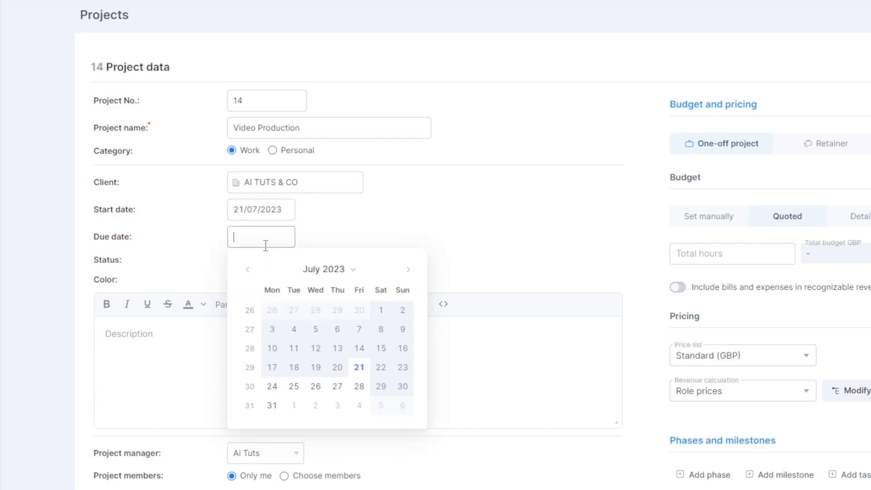
click(352, 273)
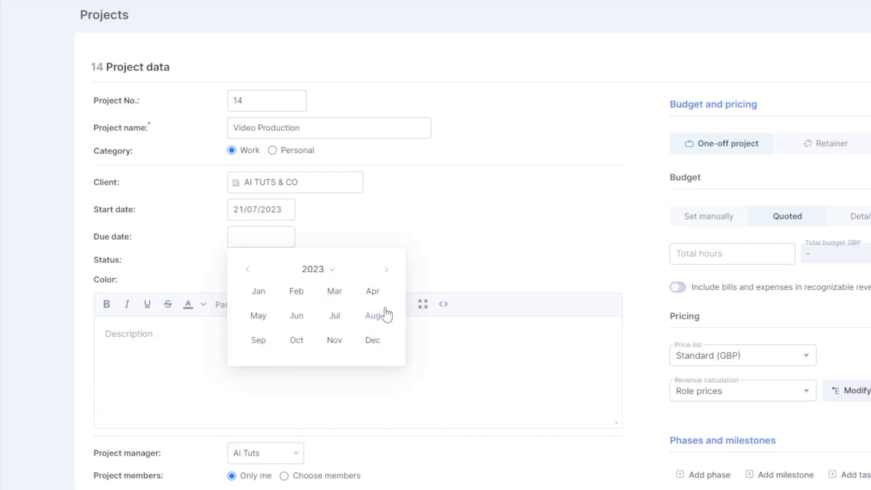
click(334, 347)
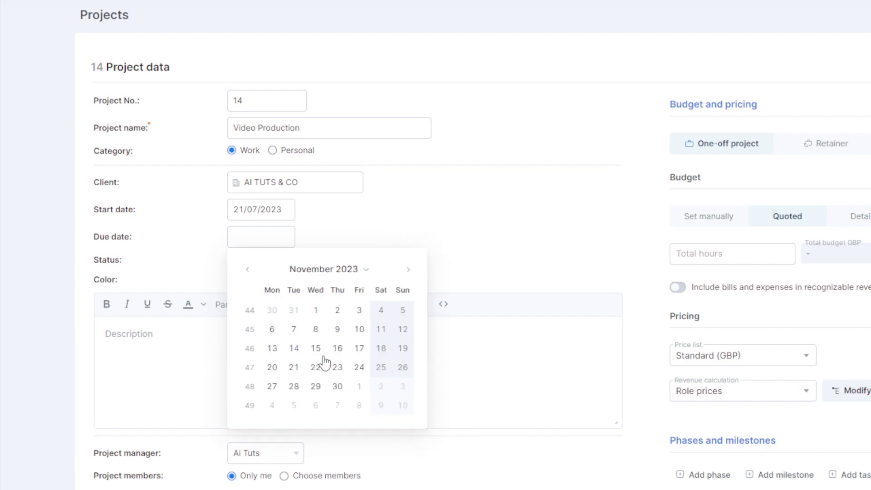
scroll(317, 349, down, 1)
click(358, 356)
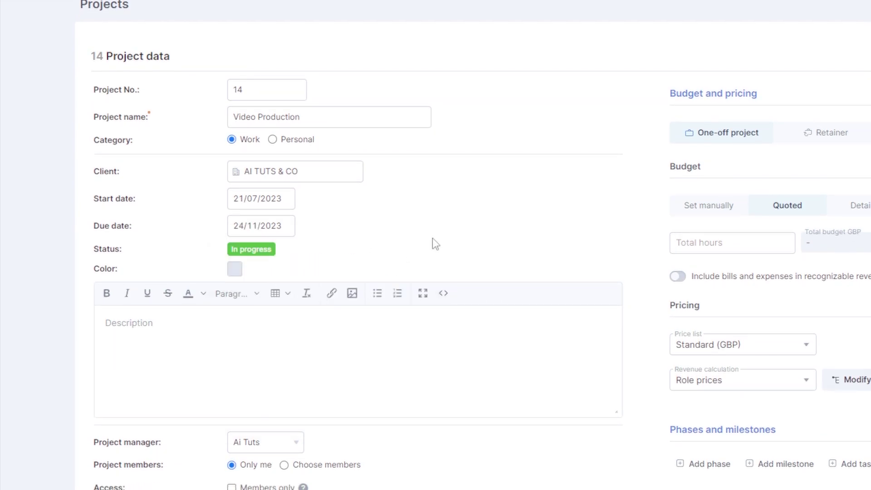
Set the project's colour to bright yellow, from the middle row of the palette
click(234, 269)
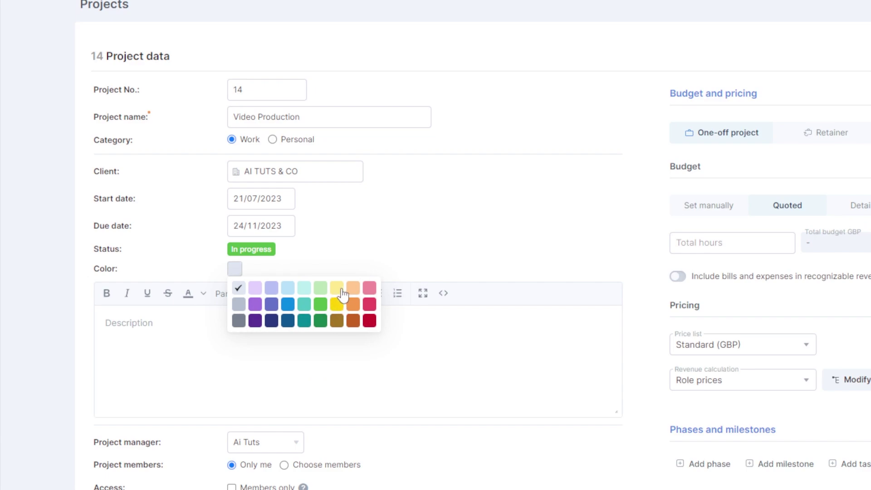
click(337, 303)
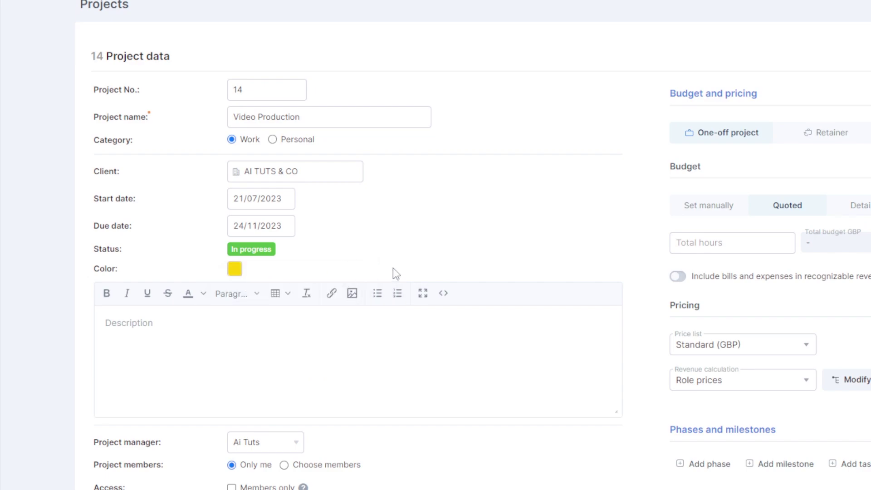
scroll(394, 270, down, 1)
click(235, 243)
scroll(568, 412, down, 2)
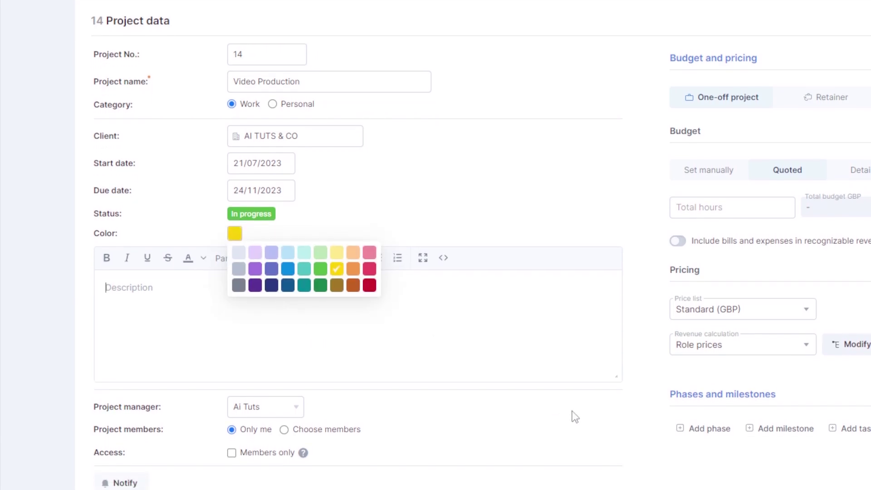
Choose the project members individually, adding two team members alongside the current project manager
scroll(371, 389, down, 2)
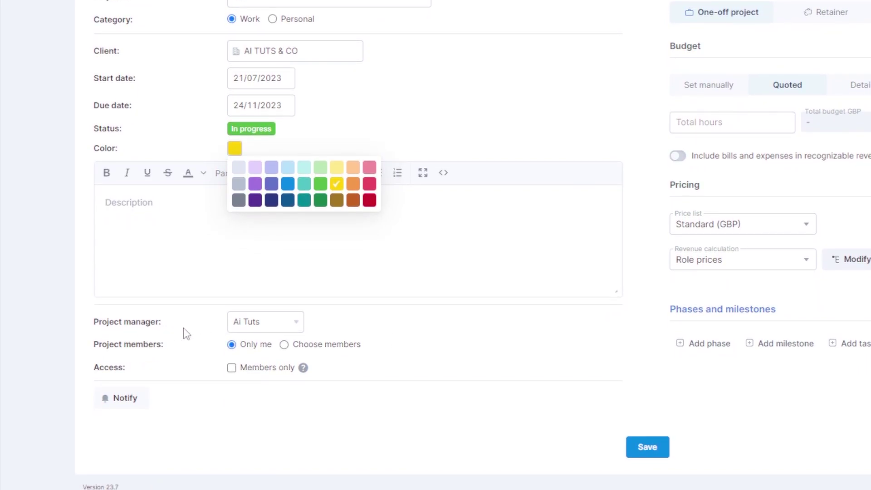
click(294, 325)
scroll(263, 350, down, 1)
click(245, 338)
scroll(161, 358, down, 1)
click(284, 335)
scroll(398, 359, down, 1)
click(123, 337)
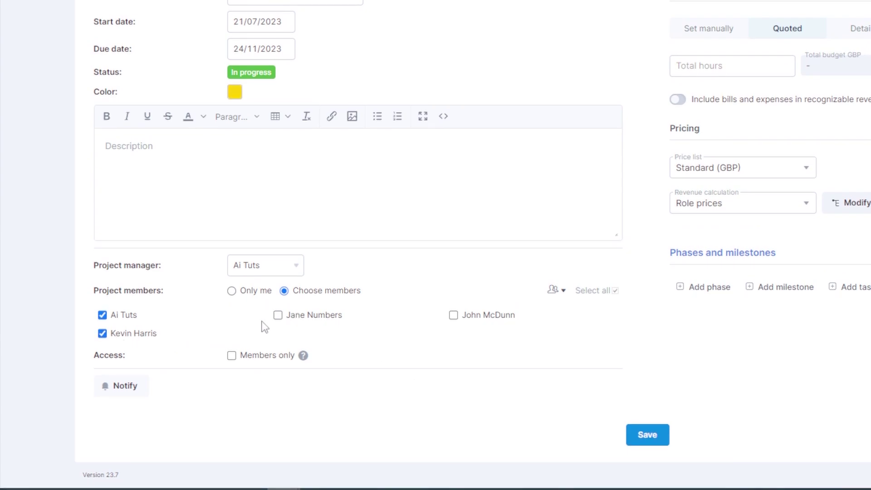
click(280, 315)
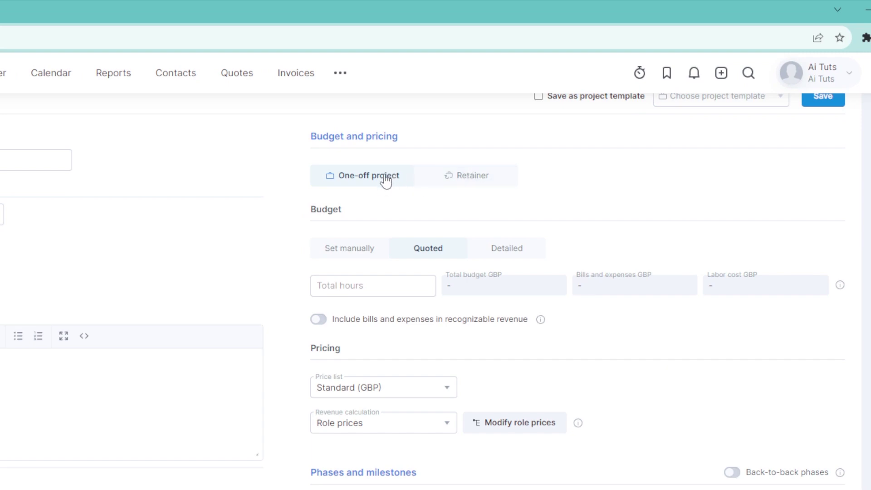
Compare the project's Set manually, Quoted and Detailed budget options and return to Quoted
click(364, 260)
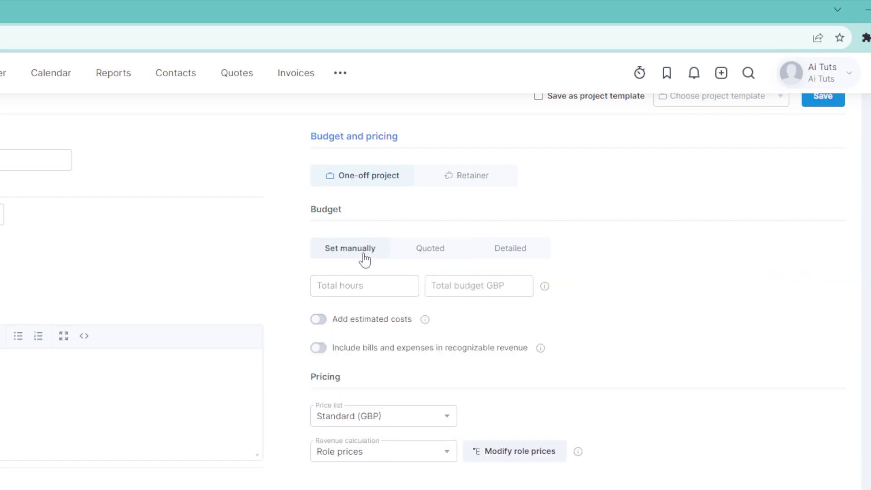
click(431, 252)
click(508, 254)
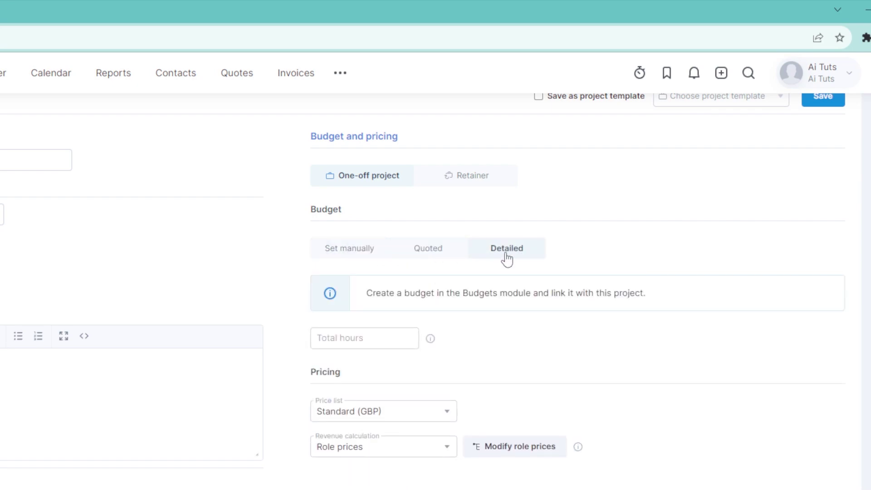
click(452, 255)
Set the quoted budget's total hours to 600 and include bills and expenses in recognizable revenue
click(371, 293)
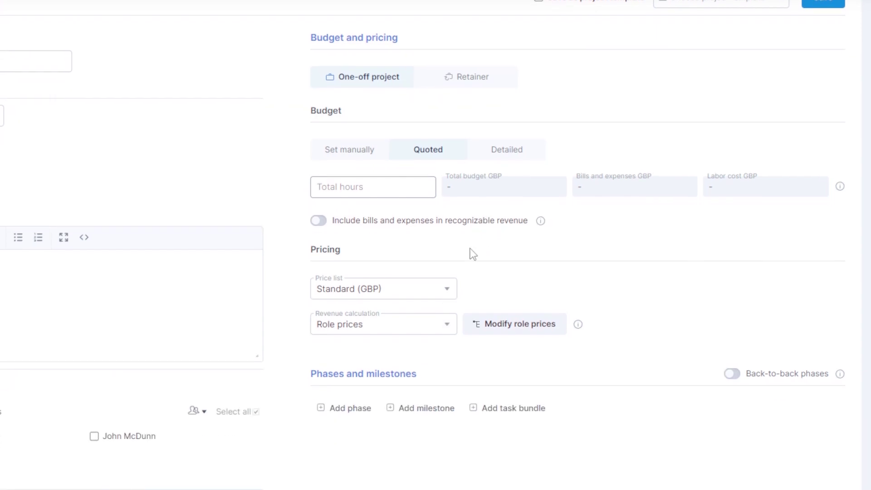
text(60)
click(515, 257)
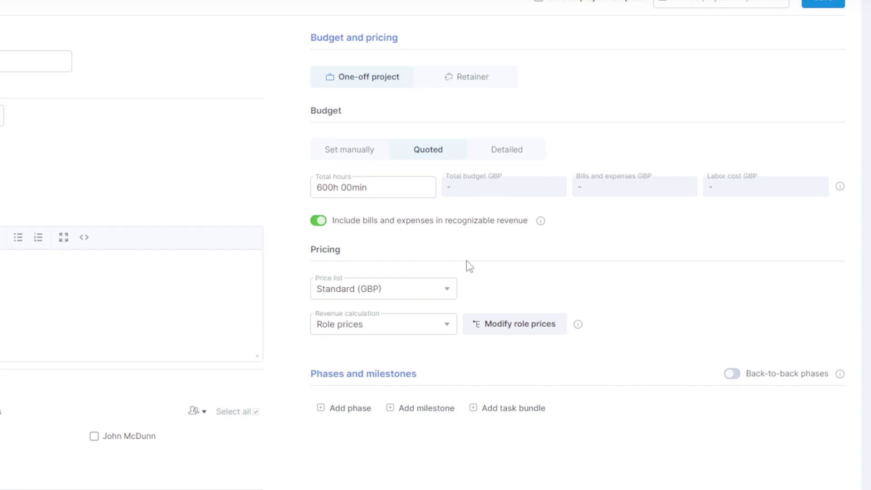
Look over the available price lists for the project and keep Standard (GBP)
click(443, 290)
scroll(344, 361, down, 1)
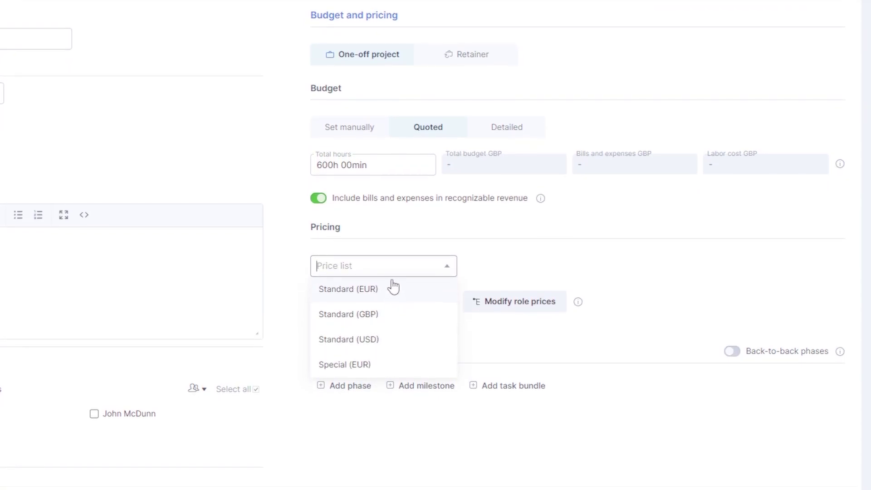
click(348, 316)
click(410, 264)
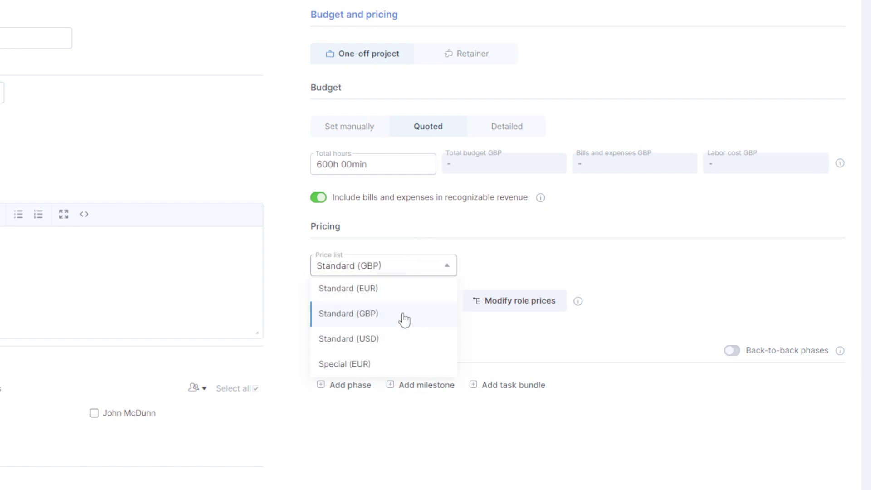
click(383, 314)
Try Service prices as the project's revenue calculation and switch back to Role prices
click(421, 304)
click(518, 327)
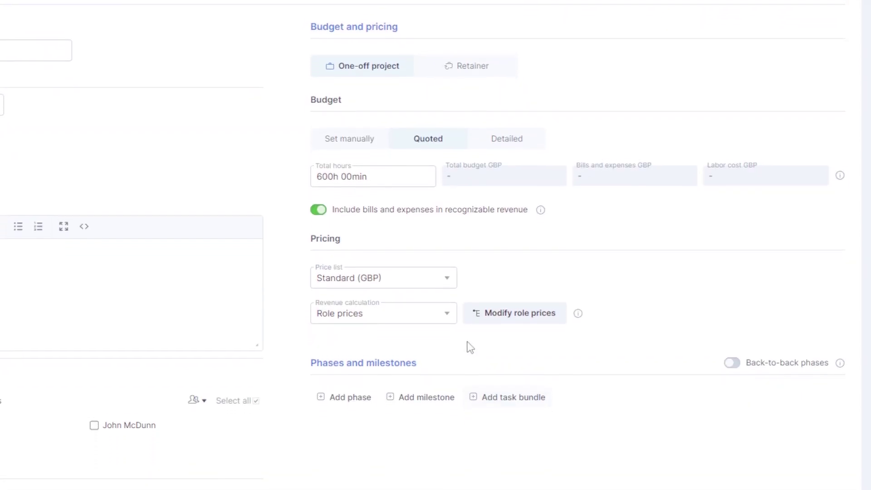
click(424, 315)
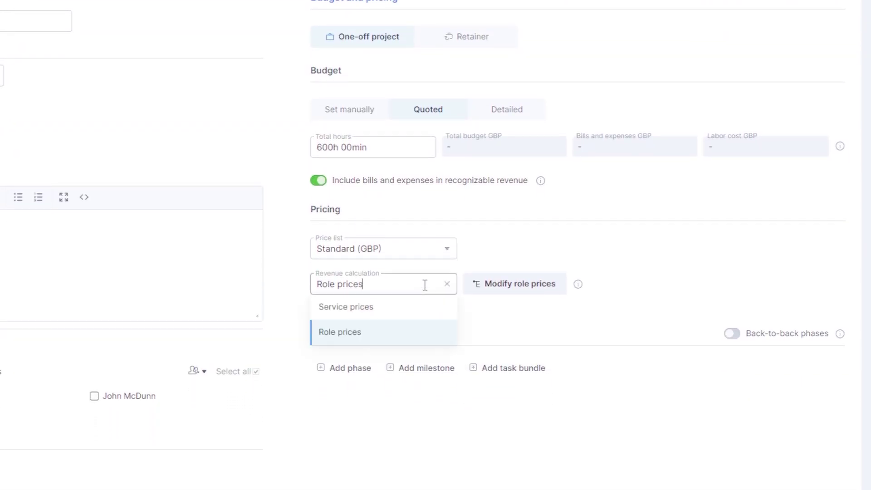
click(359, 311)
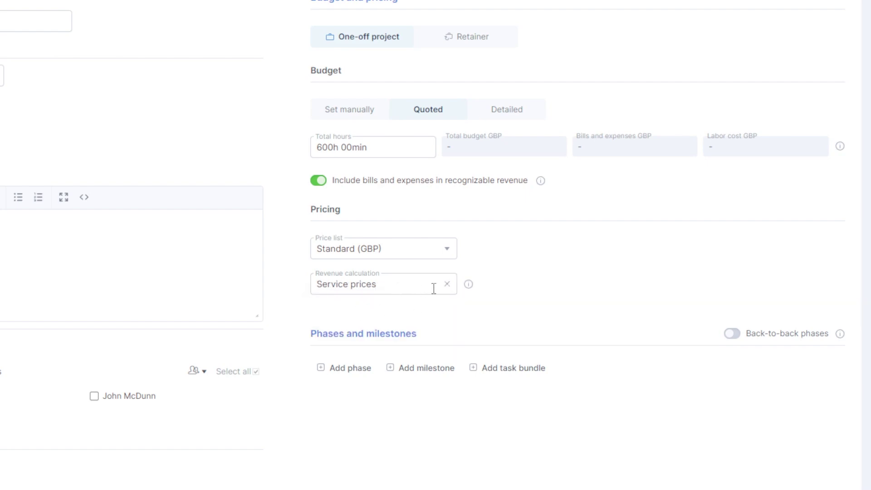
click(391, 283)
click(385, 409)
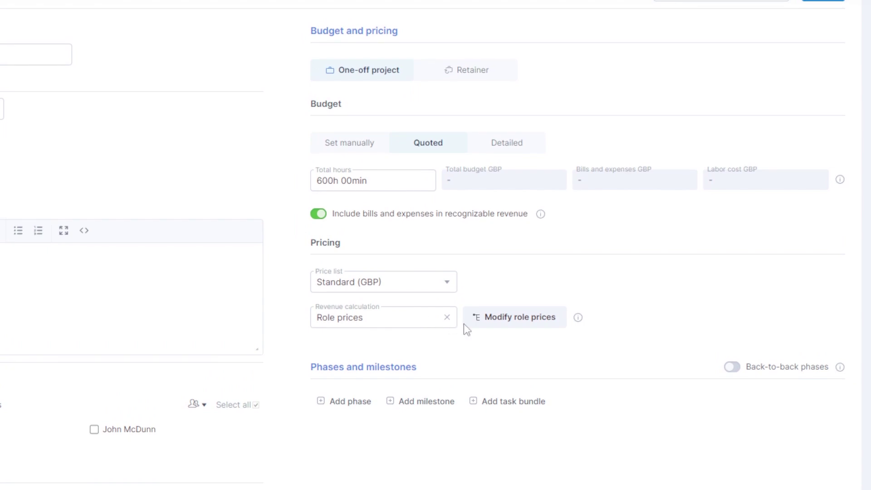
Look over the selling prices of the project's roles and save them as they are
click(515, 319)
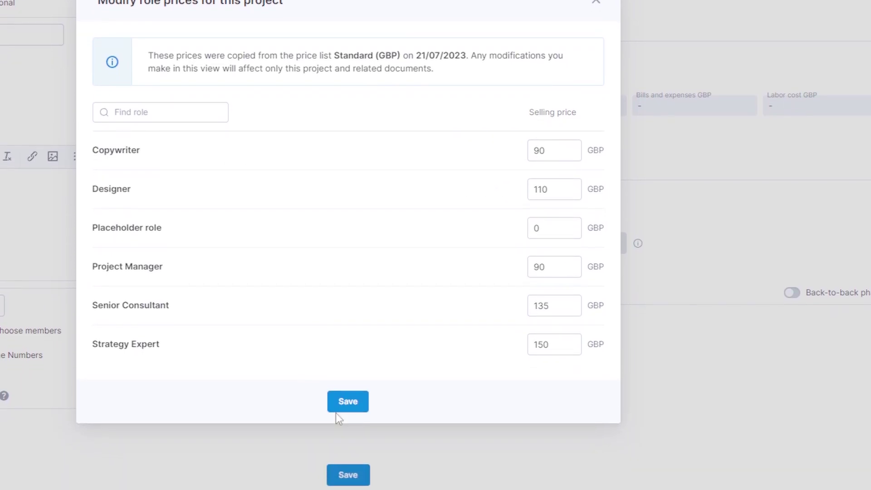
click(347, 371)
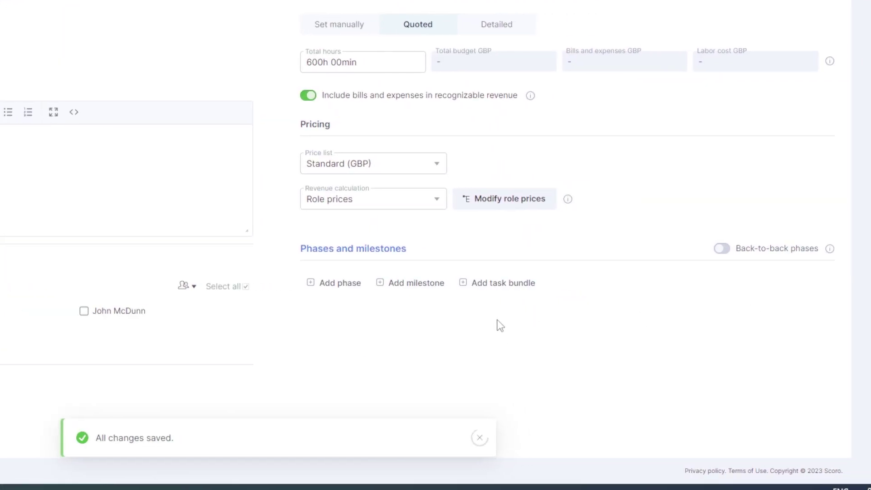
Add an Ideas and Planning milestone and a Pre Production milestone starting 04/08/2023 to the project
click(404, 285)
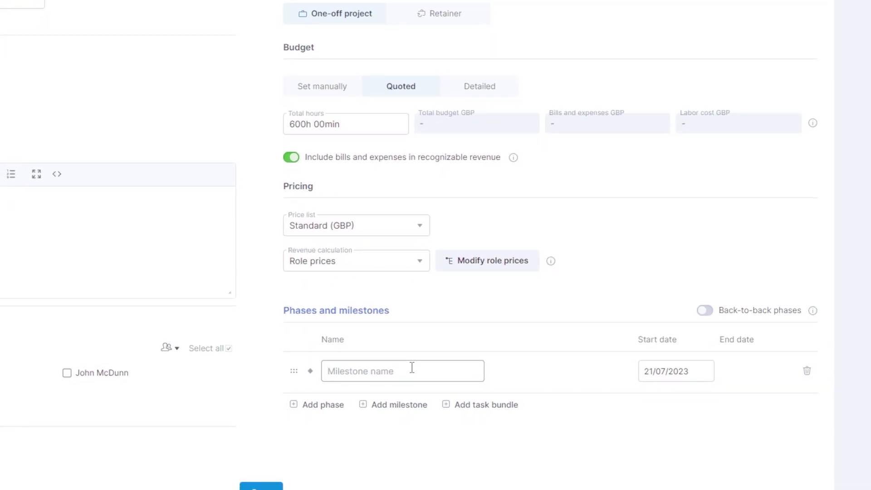
text(Ideas and Planning)
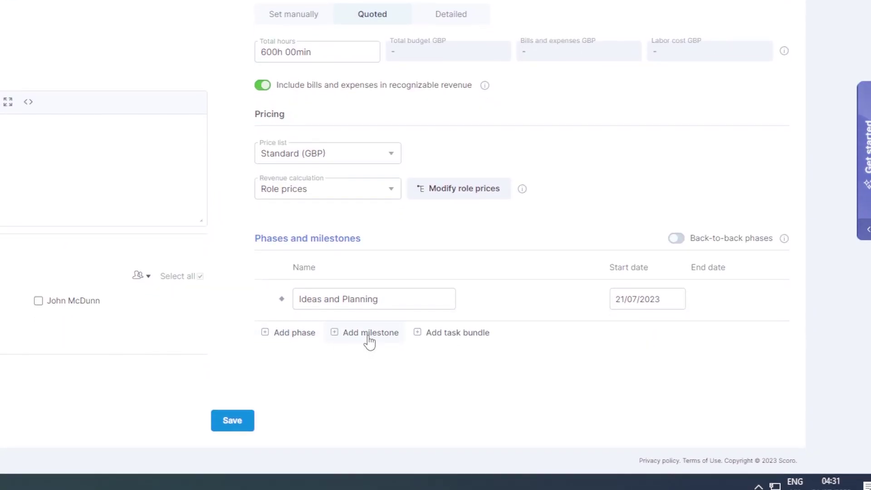
click(368, 343)
click(370, 342)
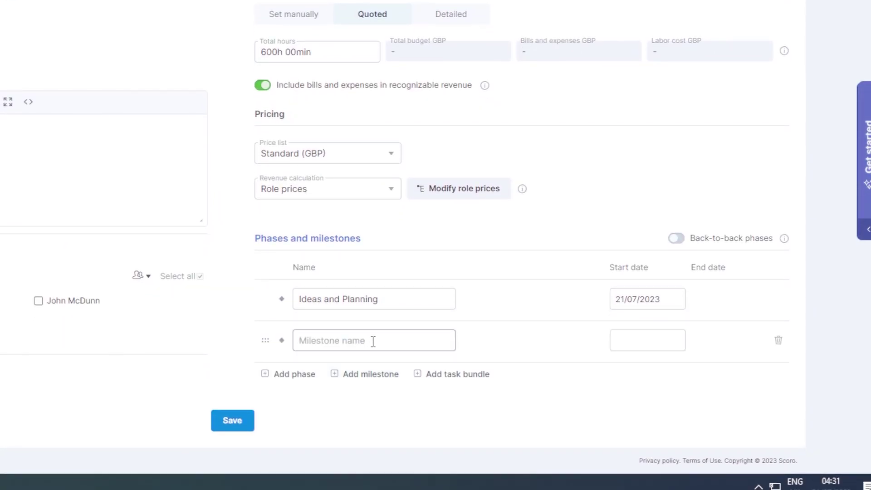
text(P)
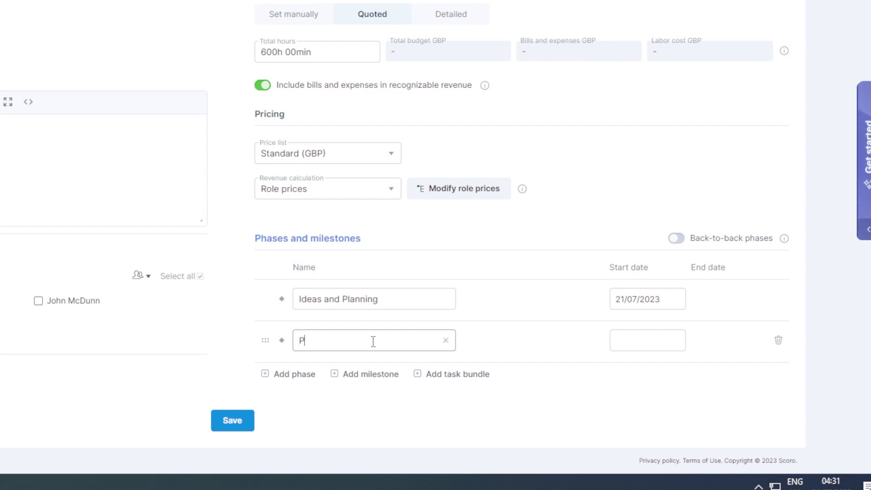
text(re Production)
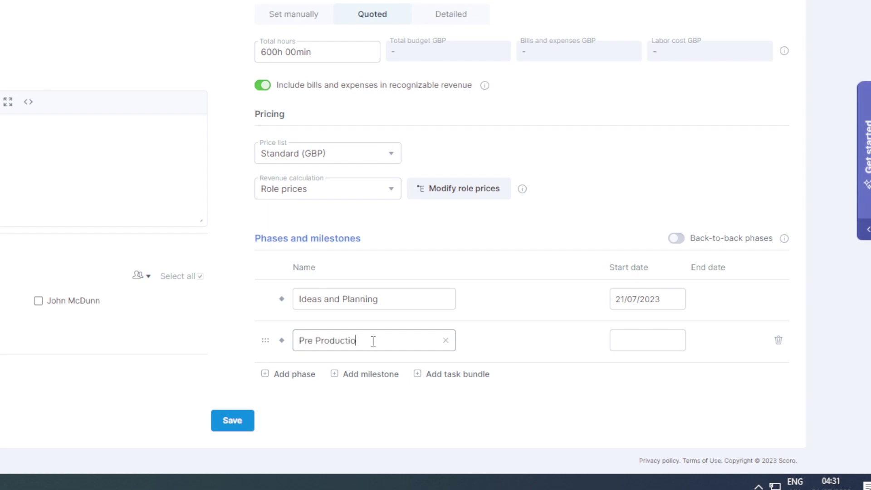
click(632, 340)
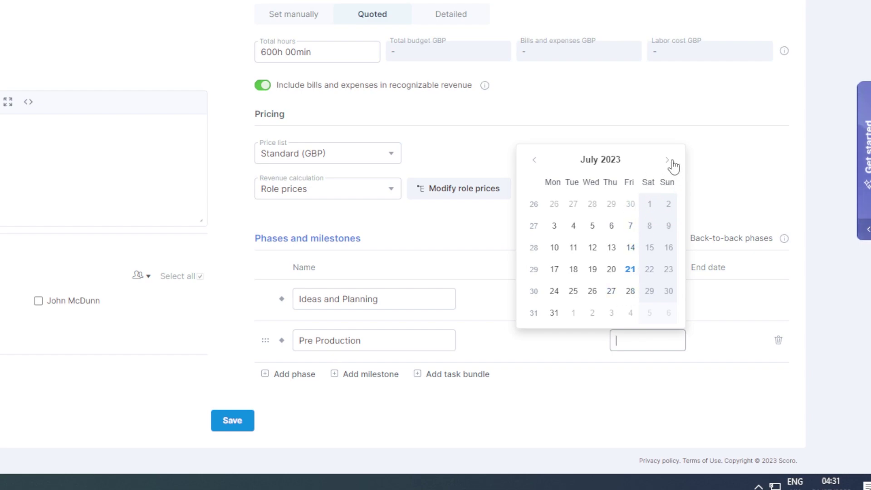
click(611, 312)
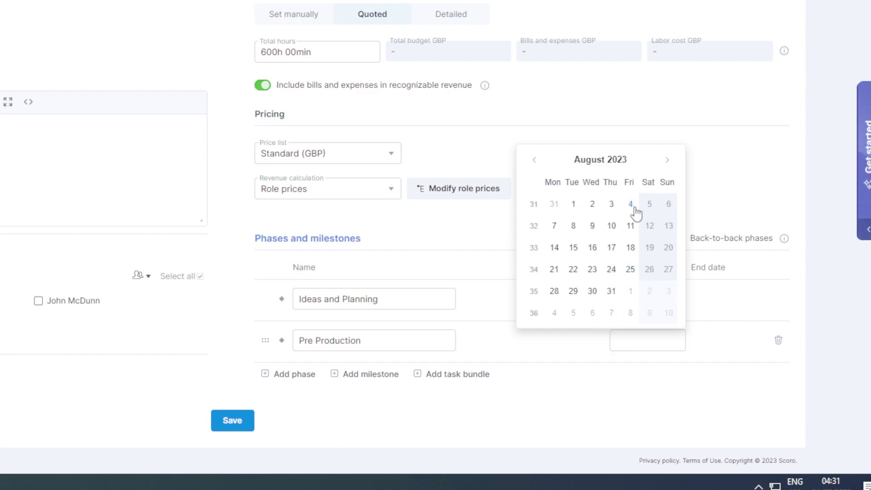
click(630, 204)
Add a third milestone named Filming with the start date 28/08/2023
click(371, 367)
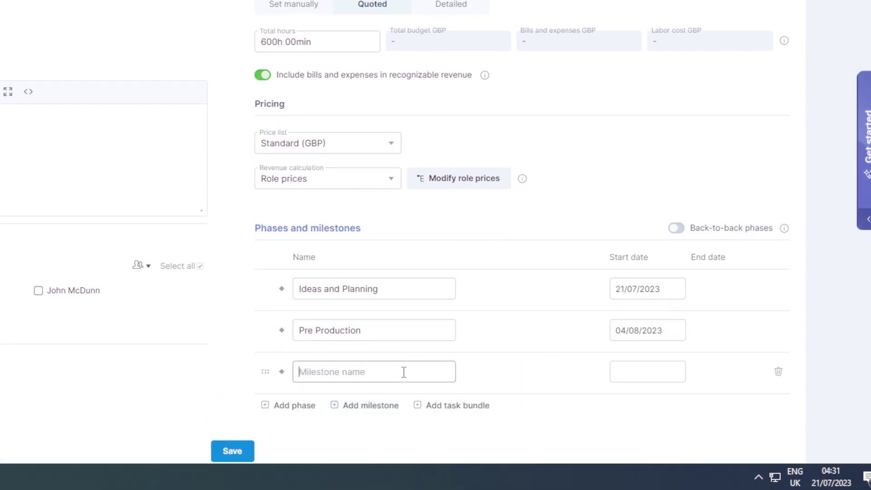
text(Filming)
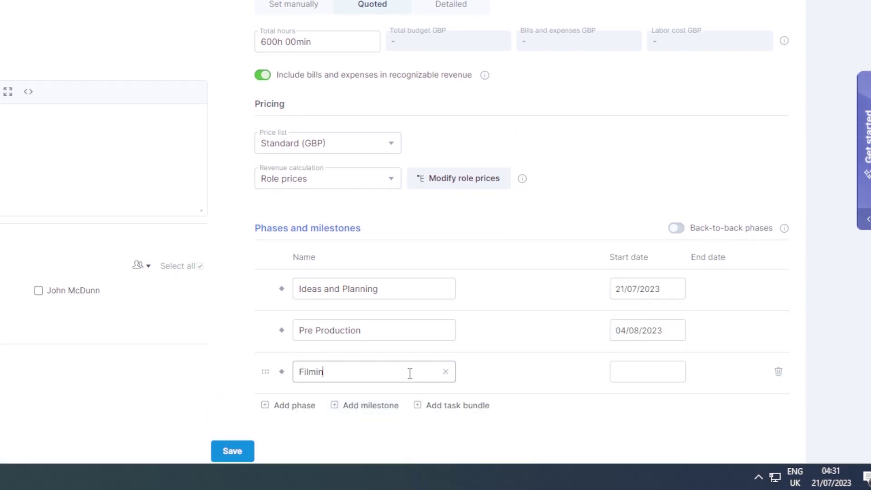
click(641, 369)
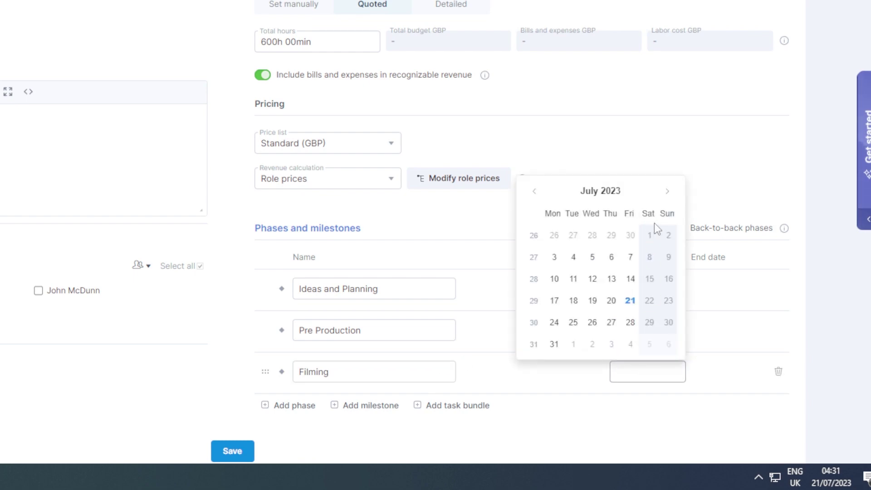
double_click(667, 193)
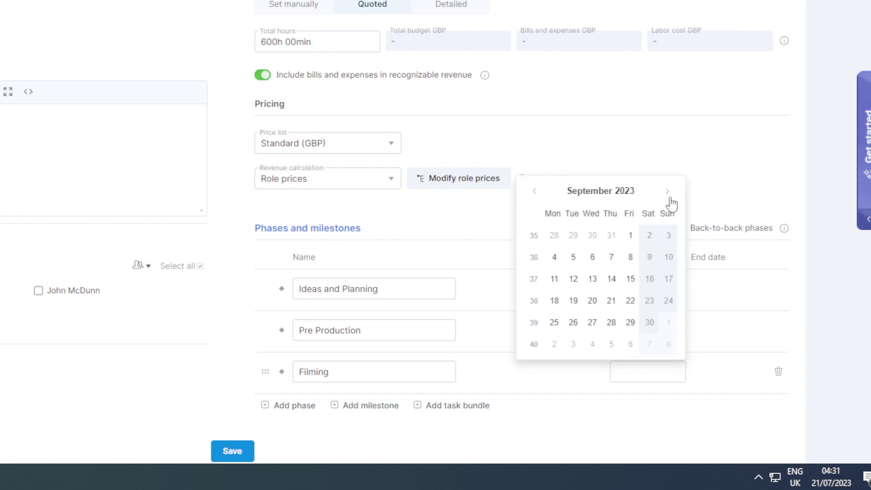
click(534, 192)
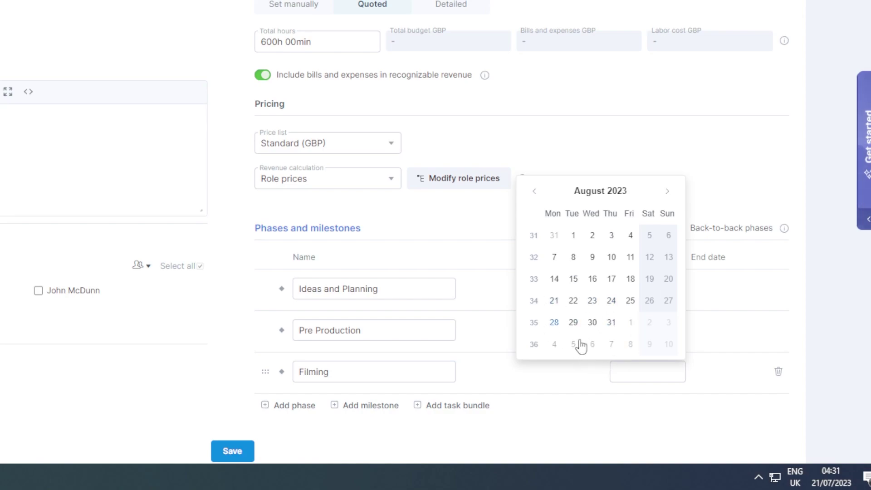
click(554, 322)
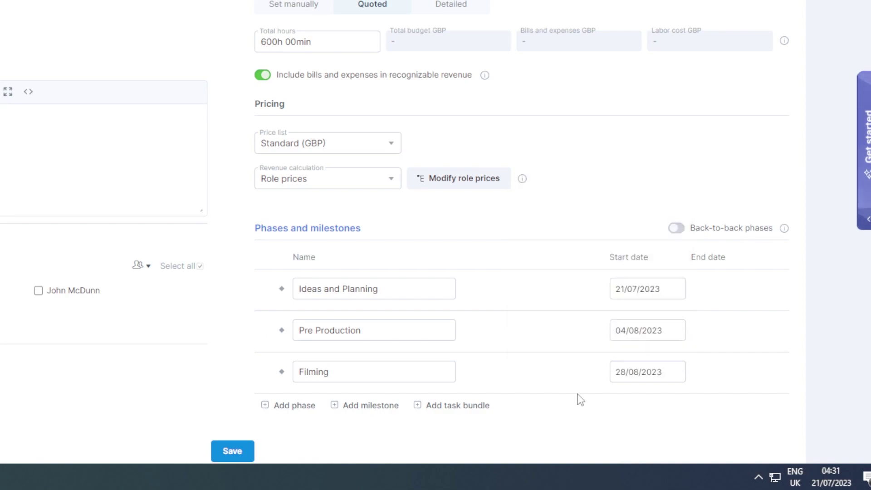
Try adding an empty phase and a task bundle below the Filming milestone and remove both
scroll(531, 375, down, 1)
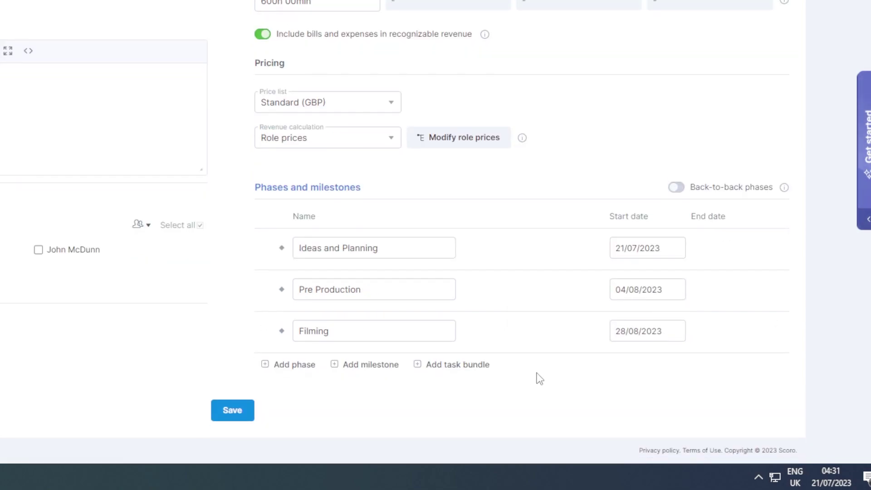
click(274, 365)
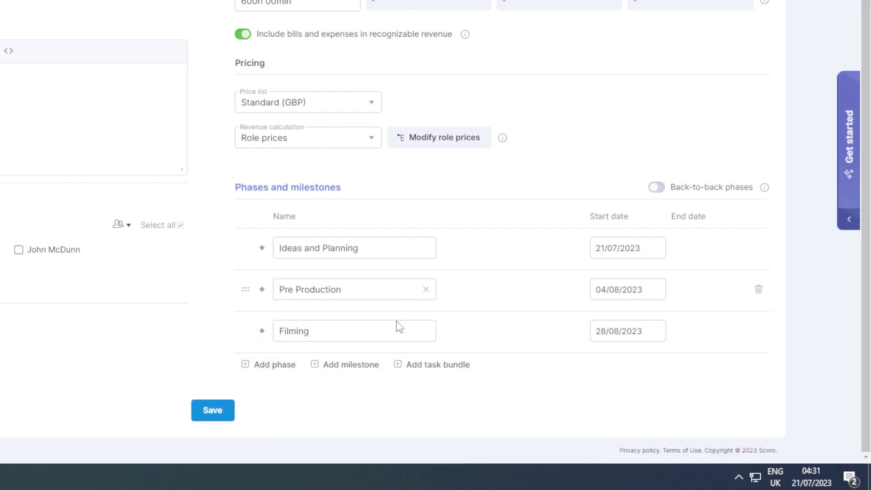
click(274, 364)
scroll(359, 315, down, 2)
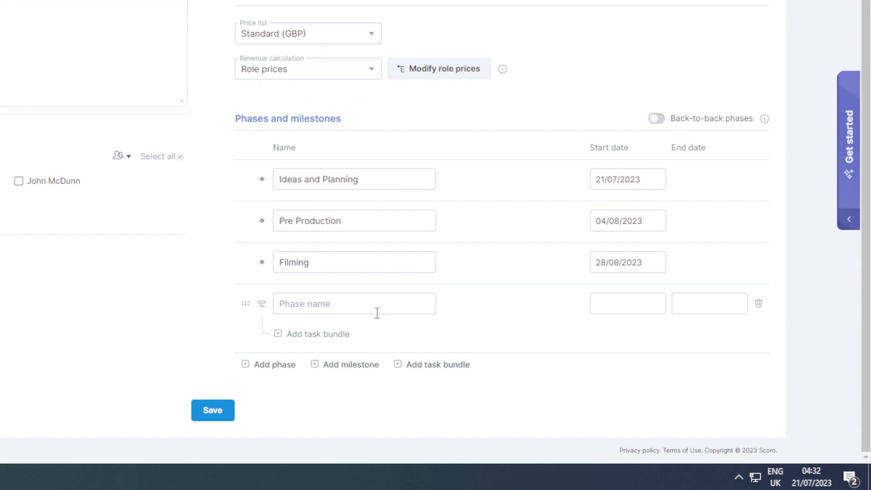
click(462, 365)
scroll(338, 336, down, 1)
click(323, 334)
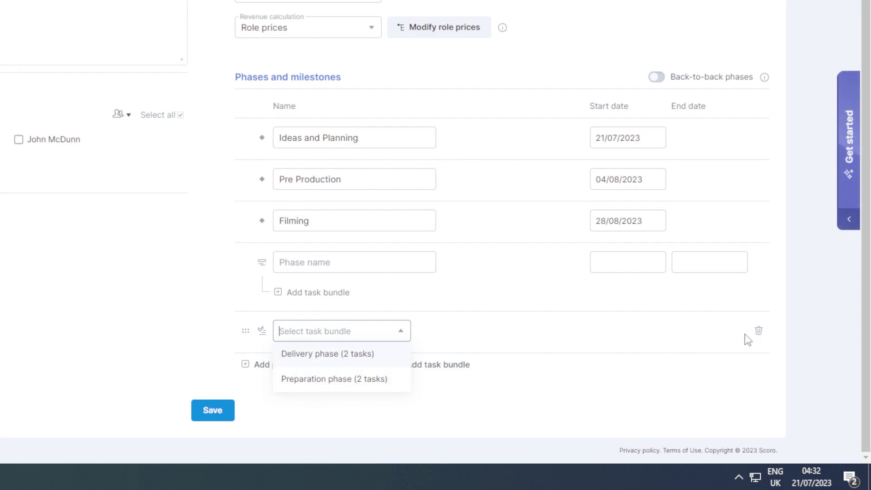
click(758, 331)
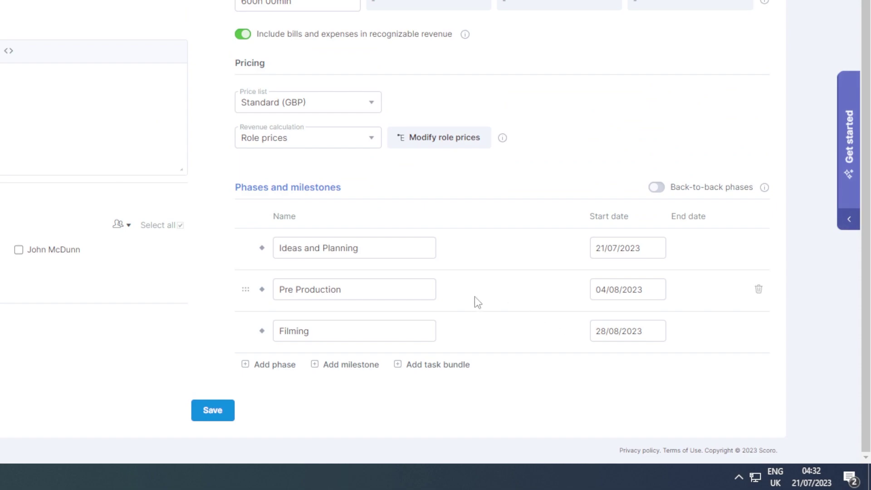
Look over the available project templates without applying one
scroll(109, 272, up, 3)
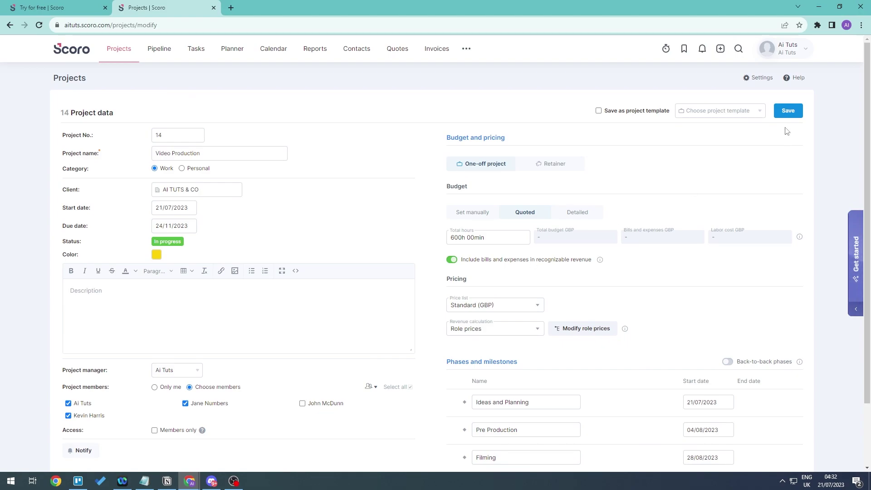
click(749, 112)
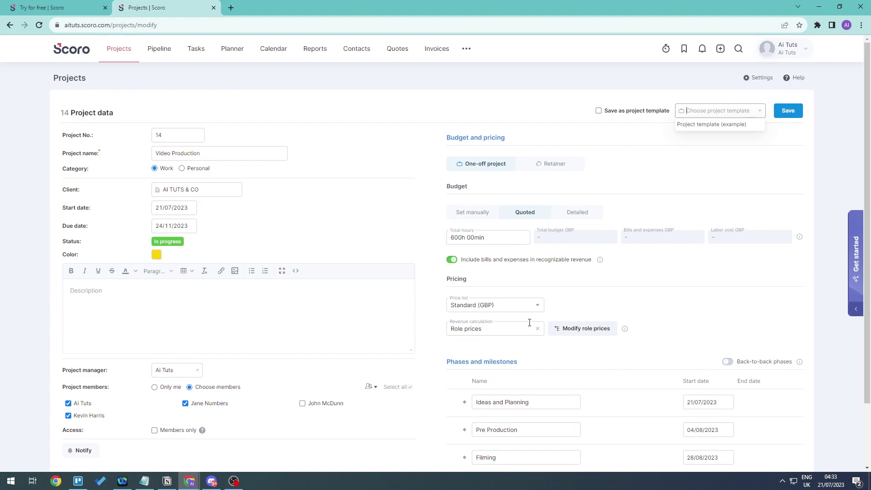
click(549, 120)
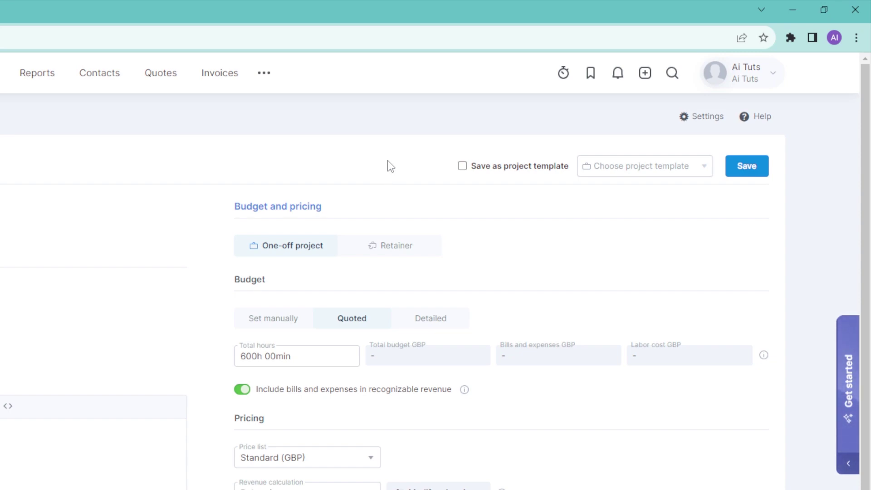
Save the project setup as a project template named Video Production
click(462, 167)
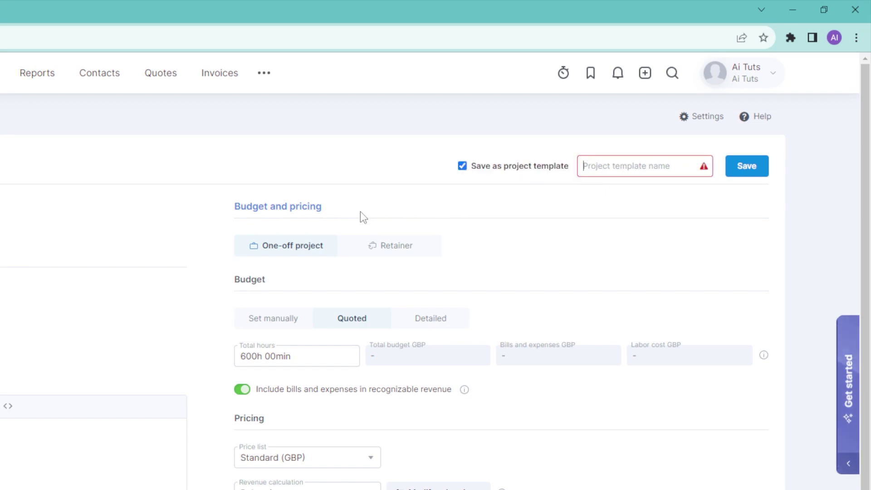
text(Video Produ)
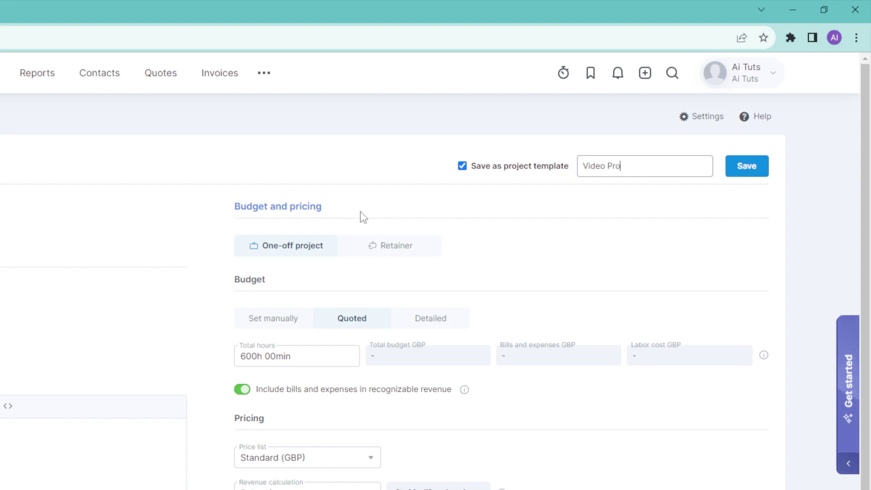
text(ction)
click(736, 166)
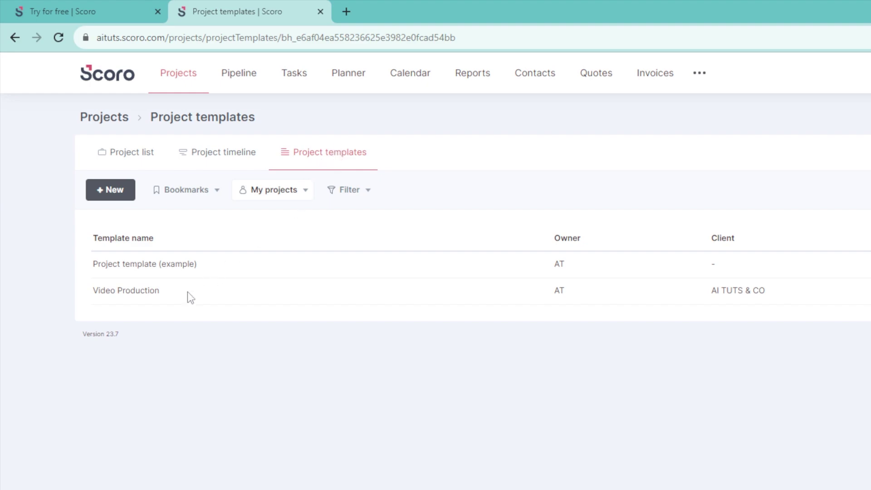
Create a new project from the Video Production template and save it
click(125, 156)
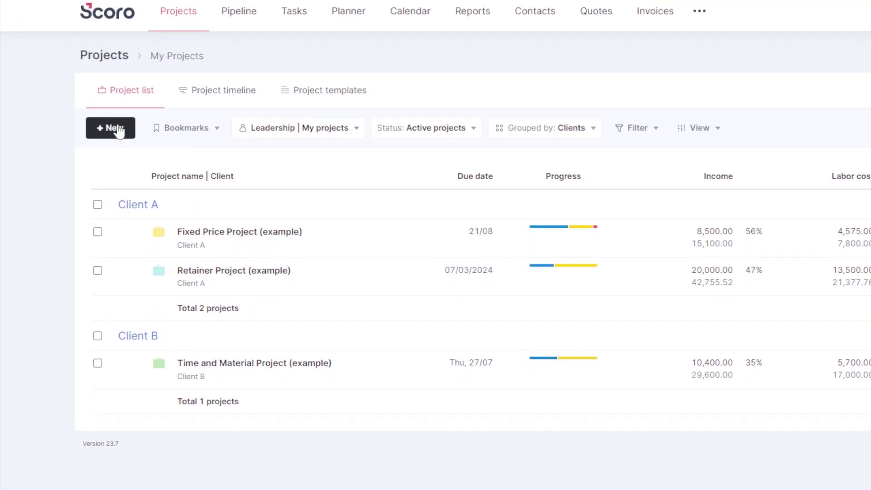
click(118, 126)
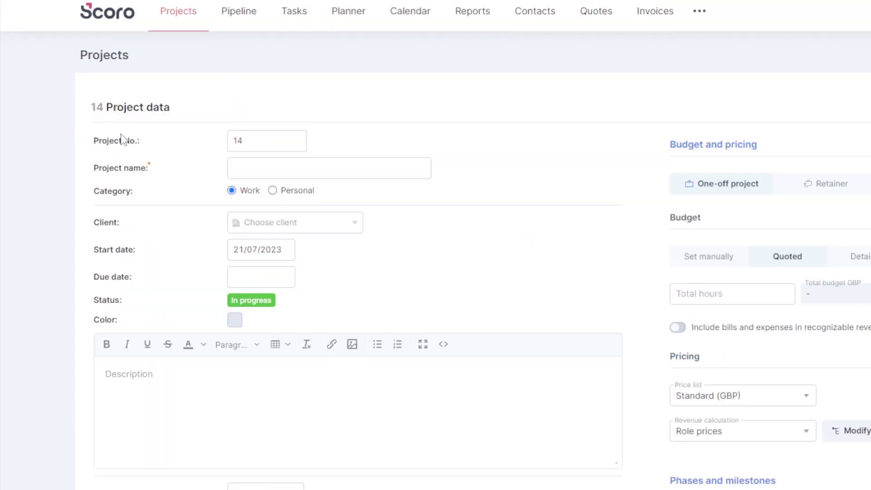
click(821, 123)
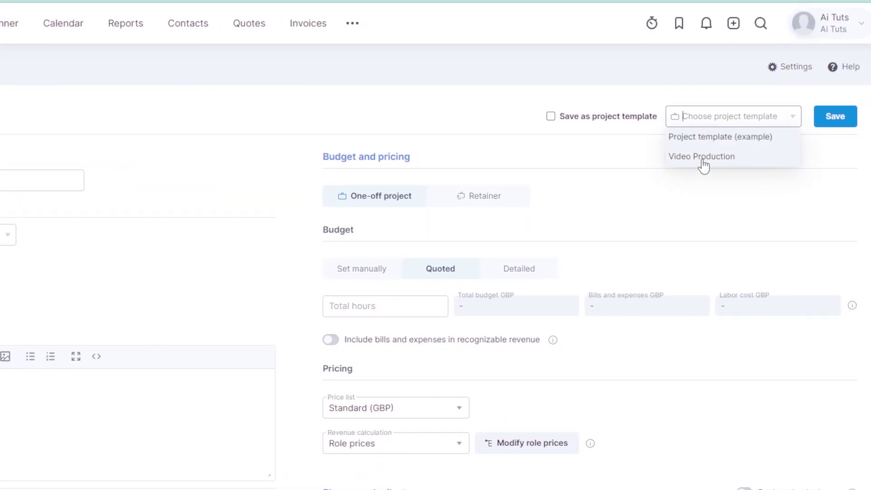
click(702, 159)
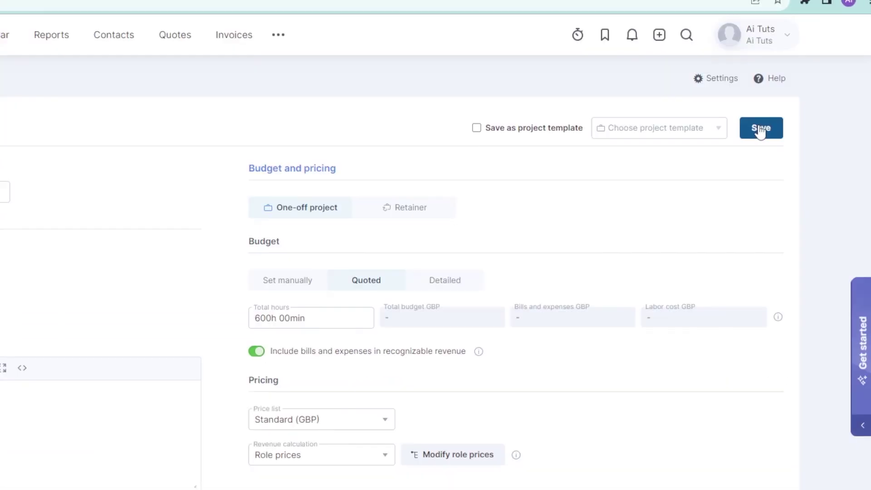
click(827, 114)
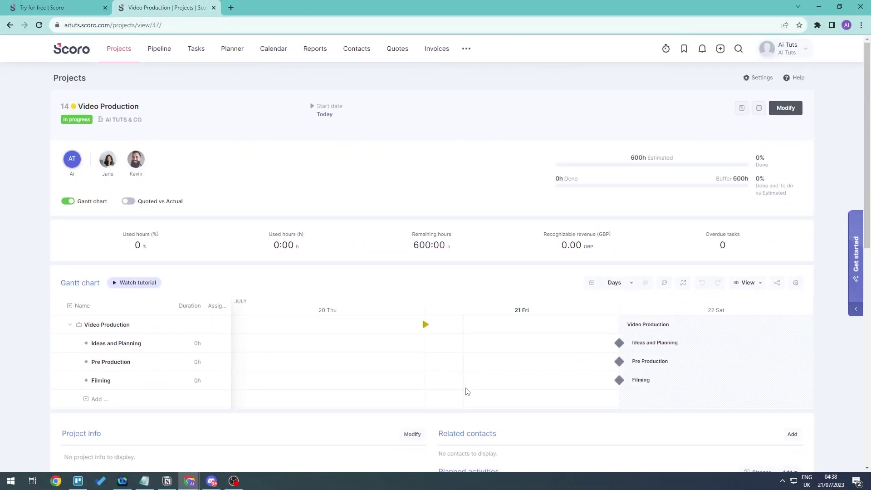
Look over the Video Production project page and the options for adding planned activities without adding any
scroll(453, 371, down, 10)
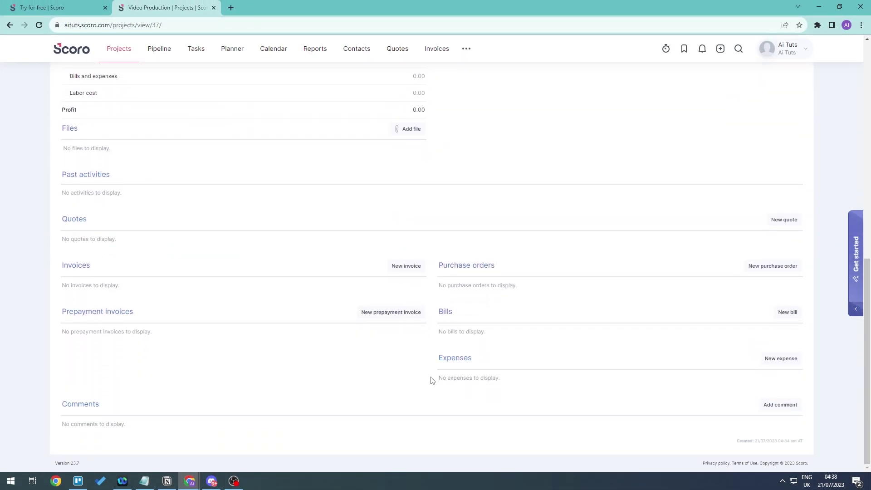
scroll(432, 380, up, 10)
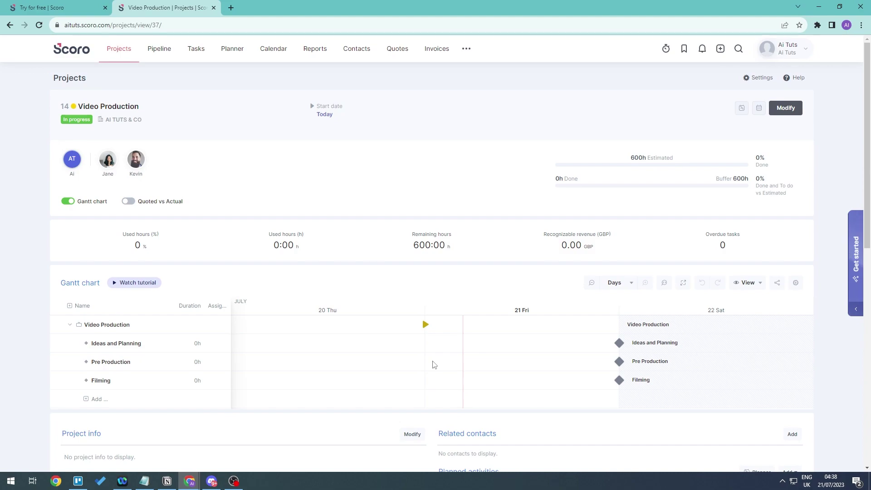
scroll(433, 365, down, 6)
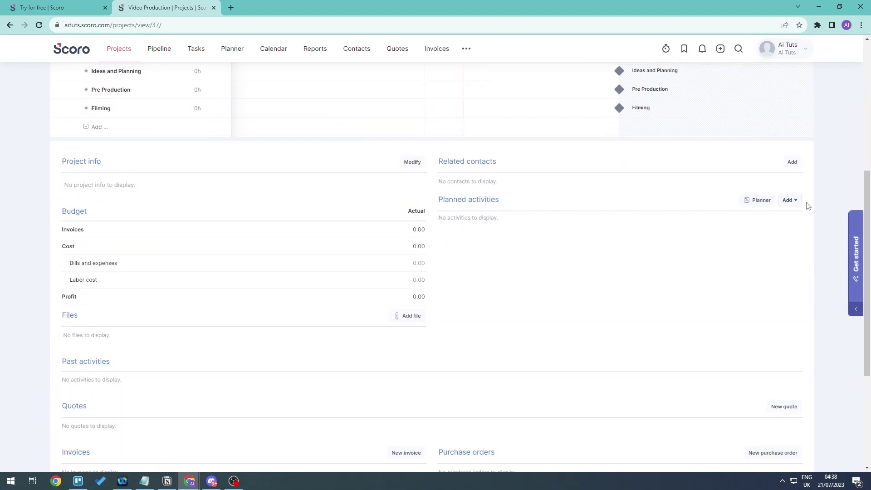
click(788, 200)
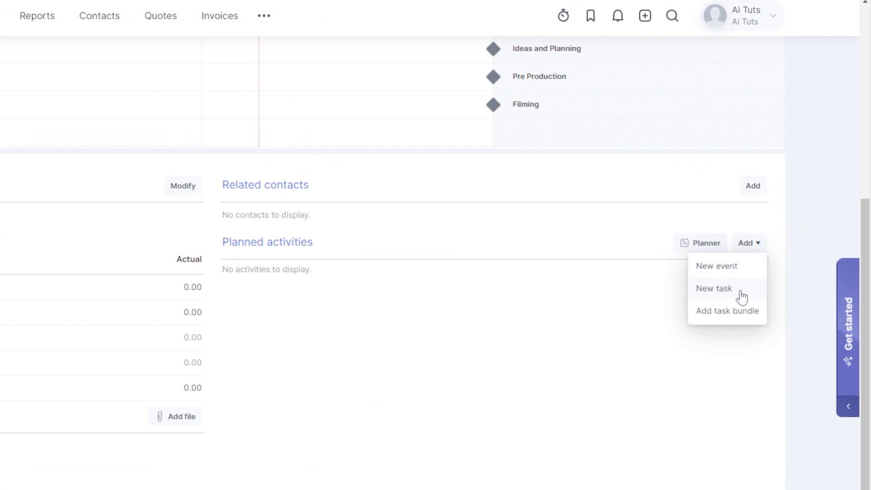
click(483, 275)
scroll(166, 324, up, 6)
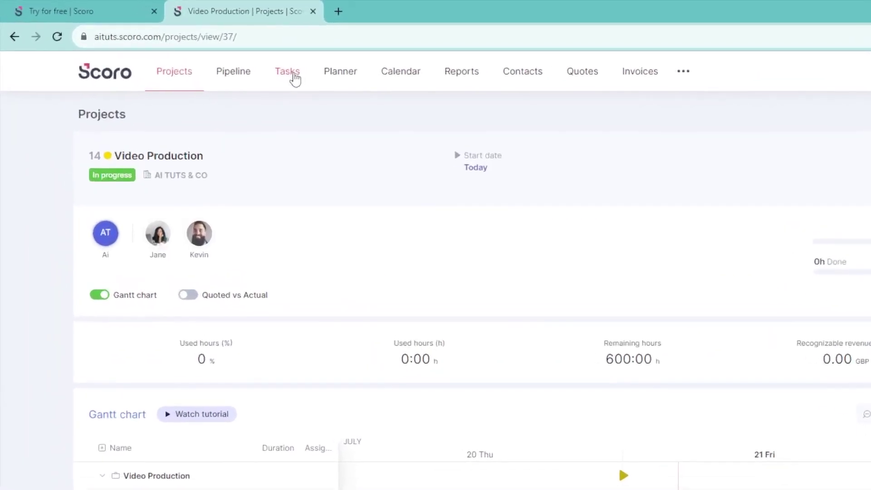
Open the tasks section, view the timesheet and return to the task list
click(300, 76)
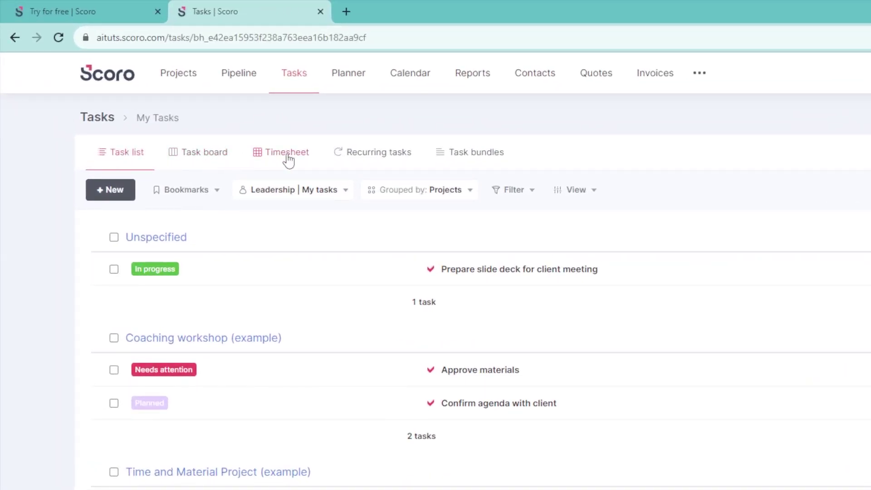
click(369, 157)
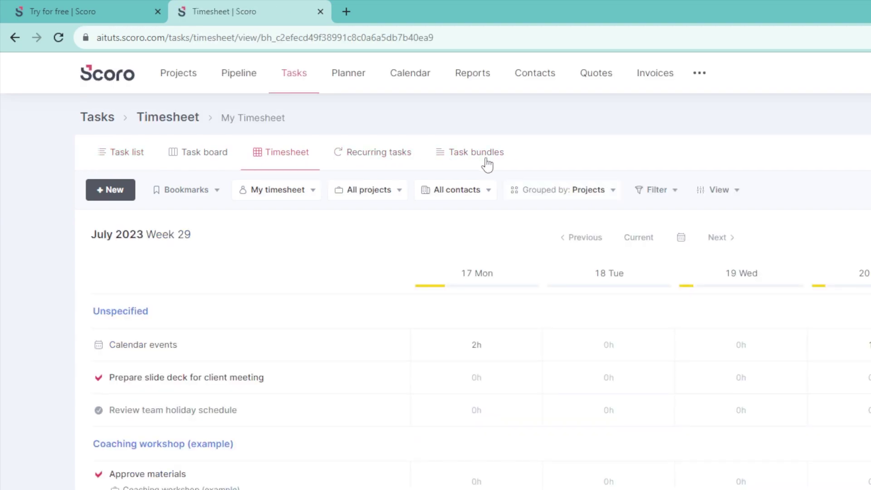
click(122, 155)
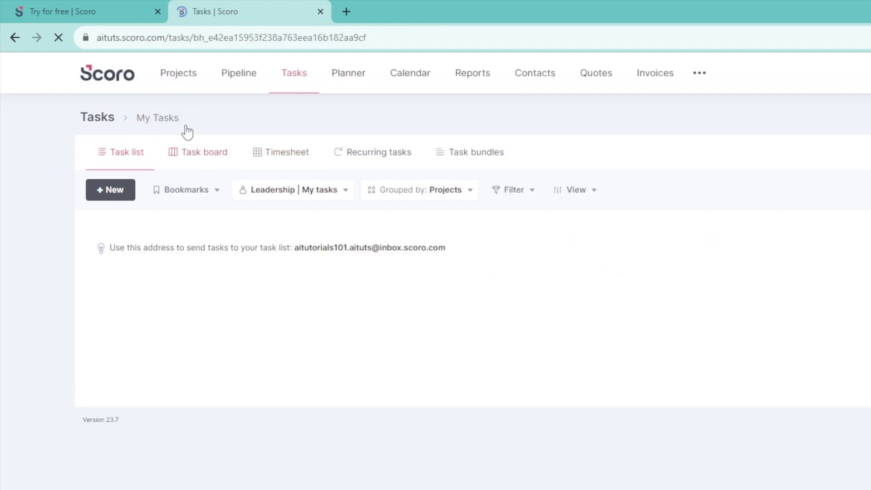
click(131, 155)
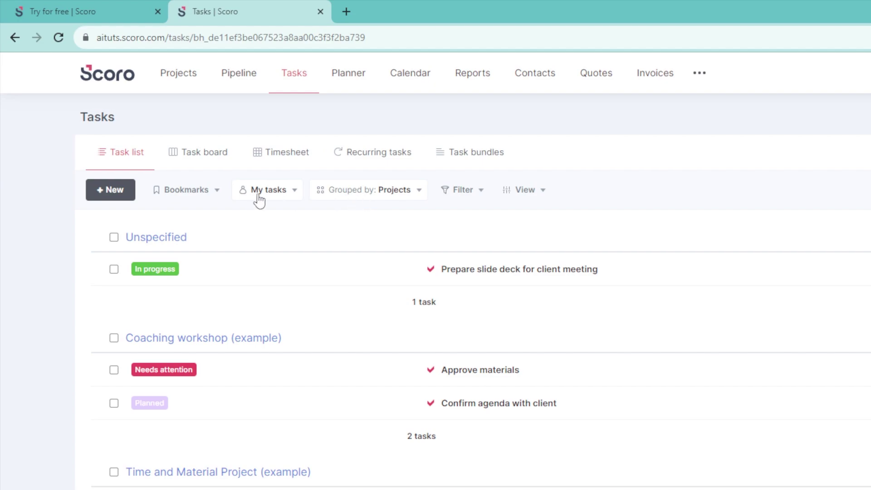
Filter the task list to show only the Video Production project
click(473, 193)
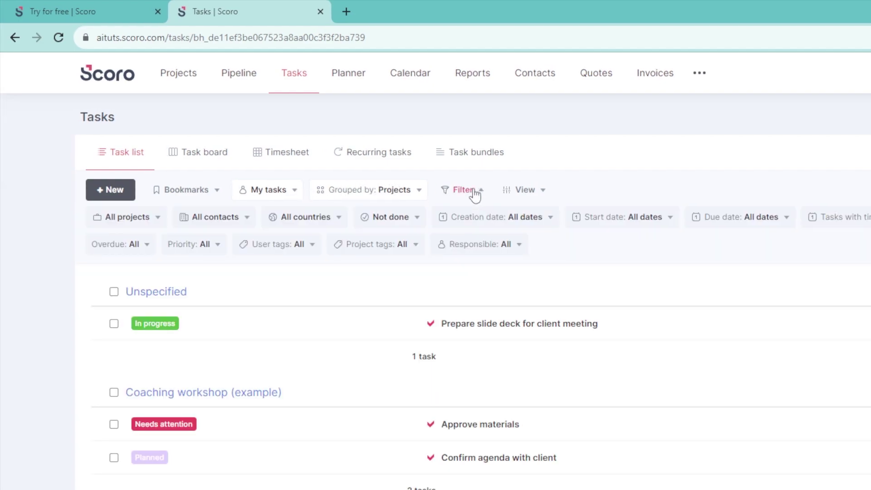
click(144, 217)
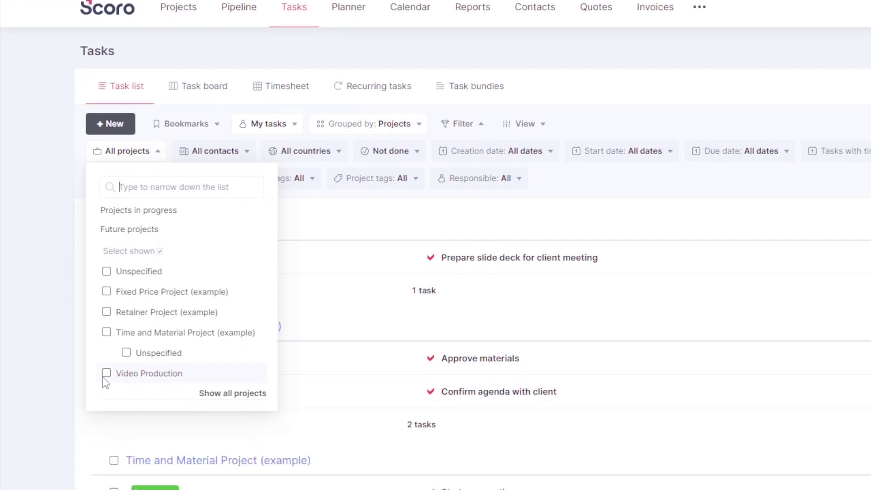
click(107, 361)
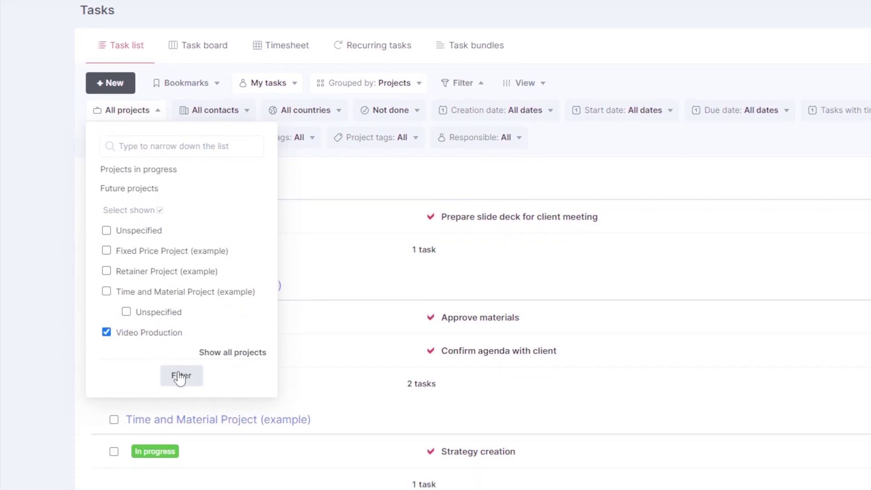
click(181, 373)
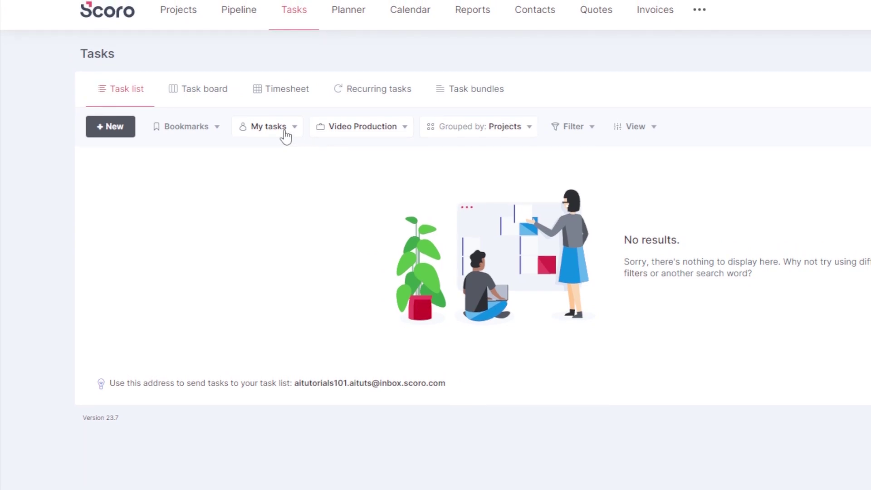
Widen the task list's user filter from own tasks to all users
click(286, 136)
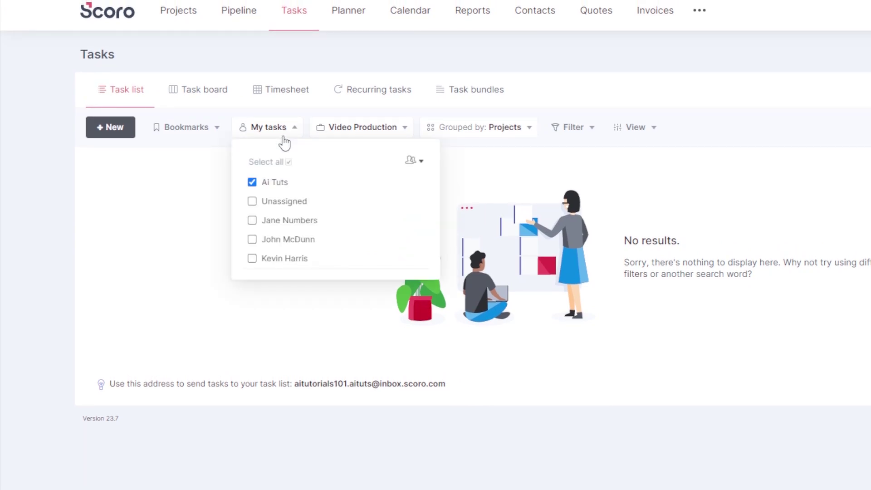
click(267, 162)
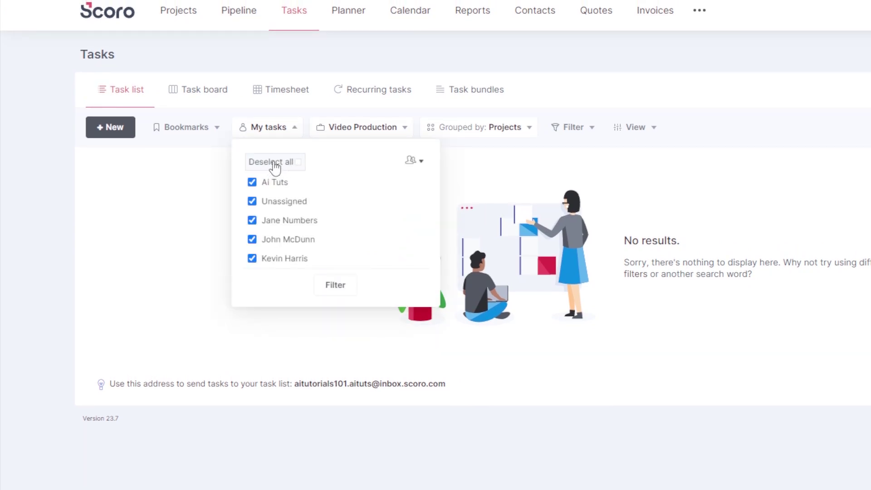
click(334, 286)
scroll(377, 440, down, 2)
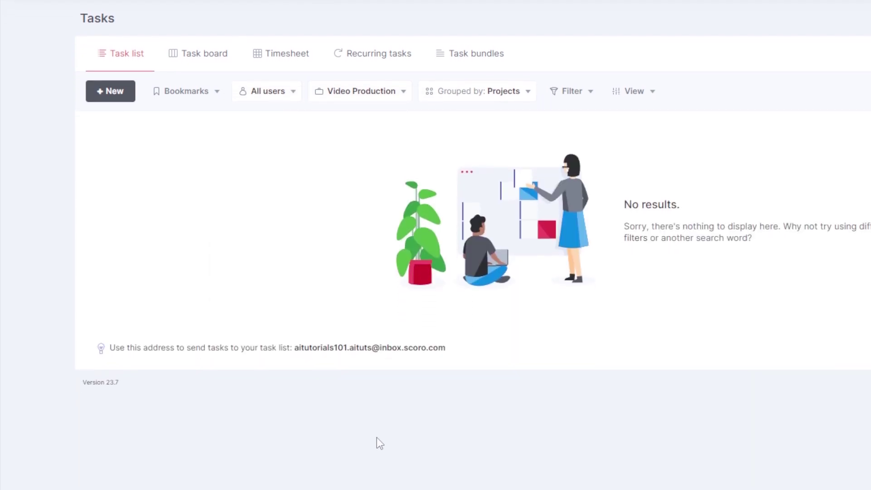
scroll(267, 258, up, 3)
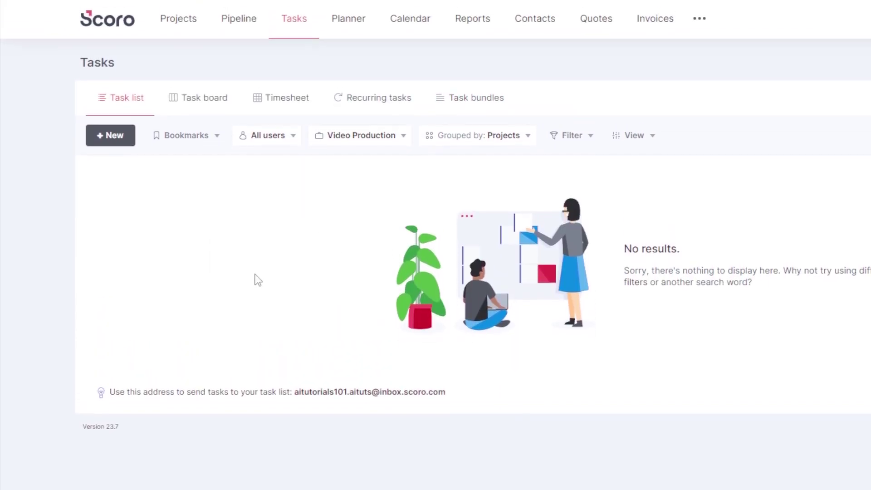
Create a new task titled Brainstorm video concepts and themes with the activity type Research
click(119, 160)
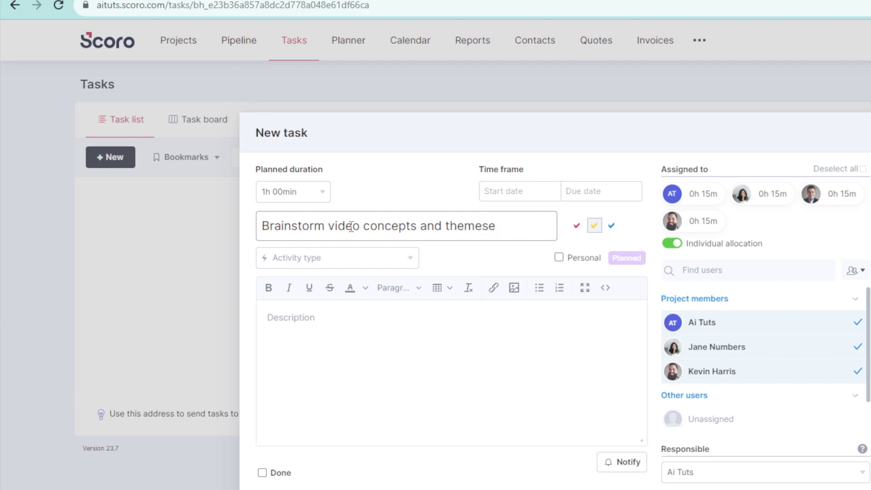
key(BackSpace)
click(399, 261)
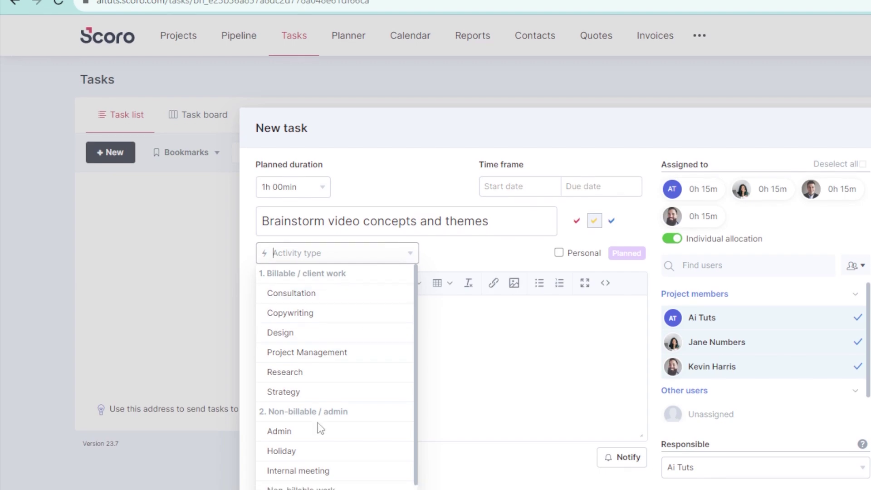
scroll(336, 435, down, 1)
scroll(311, 318, up, 1)
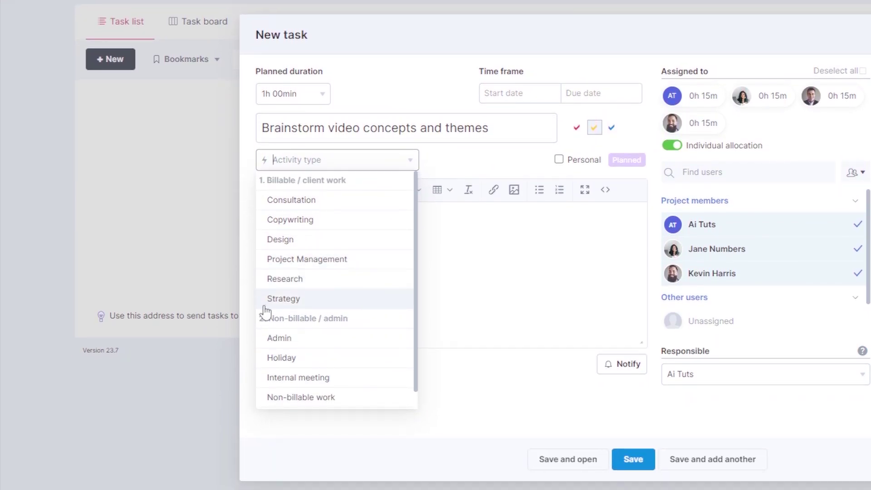
click(315, 276)
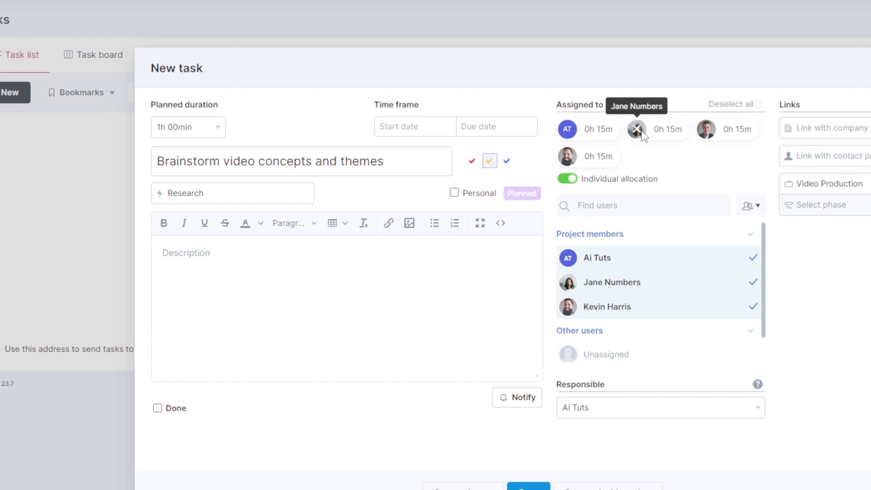
Remove the second and third project members from the new task's assignees and assign both again
click(746, 285)
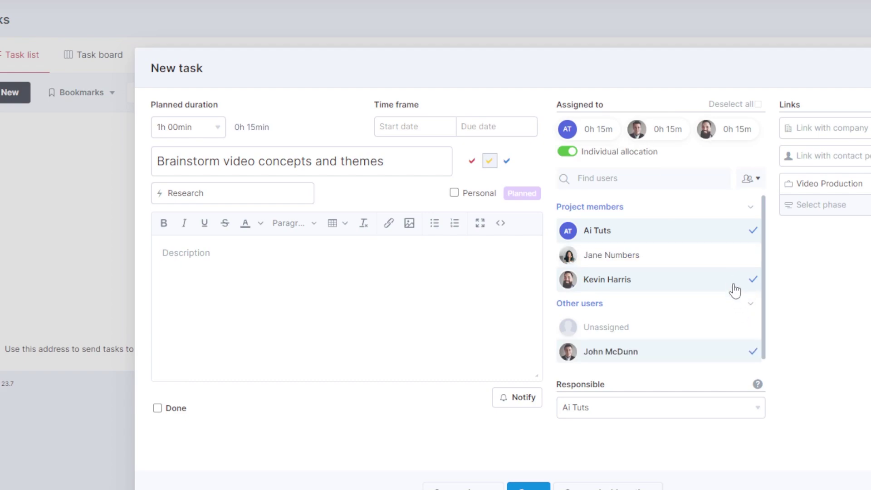
click(734, 283)
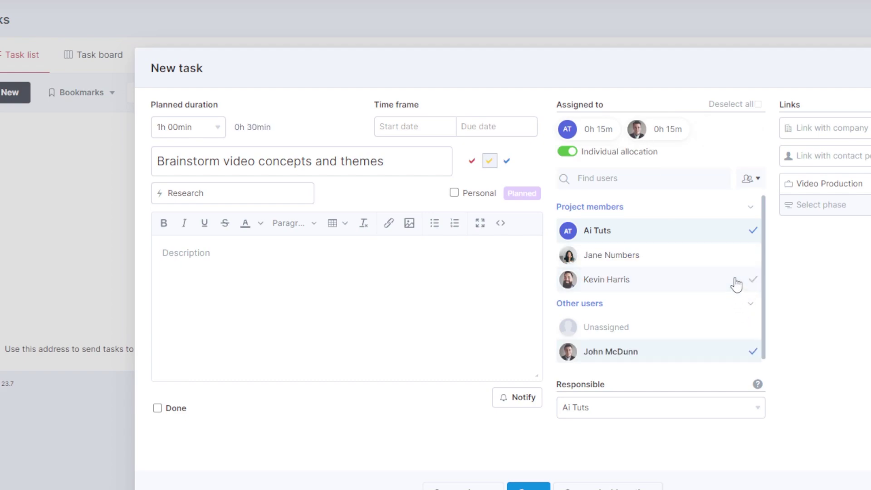
click(699, 255)
click(706, 278)
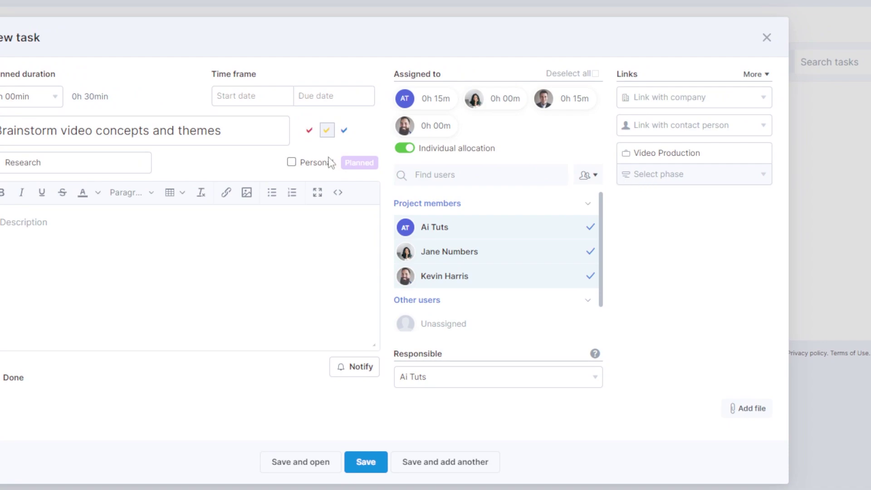
Set the task's time frame from 21/07/2023 to 24 July 2023, then save and open the task
click(247, 90)
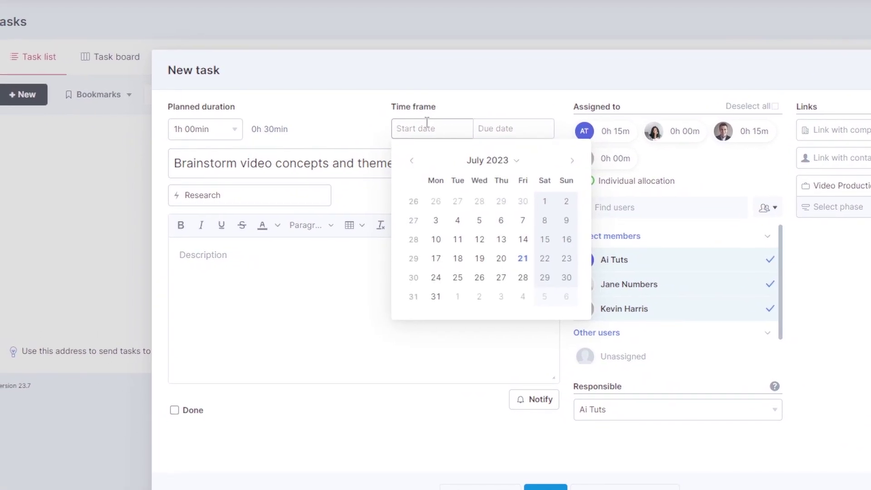
click(522, 258)
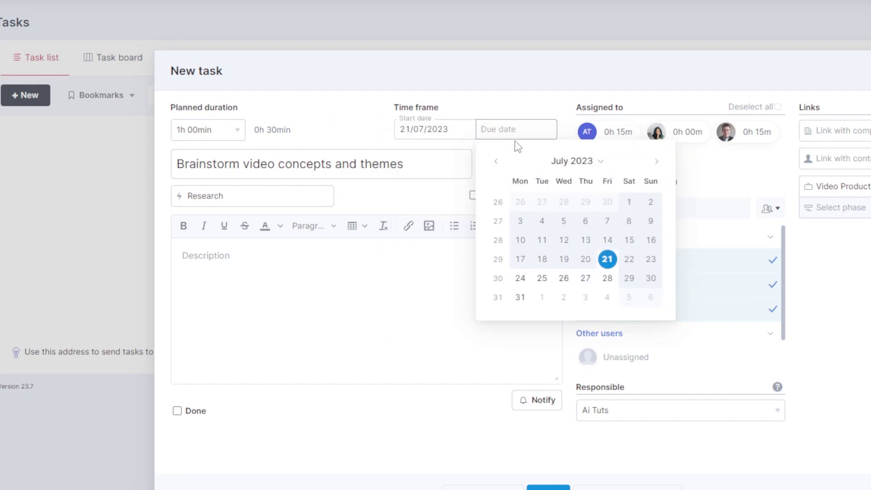
click(520, 277)
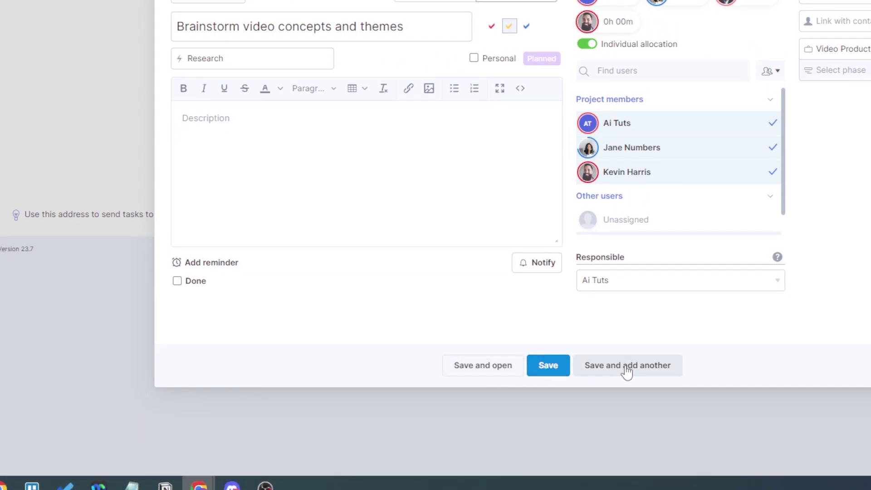
click(497, 366)
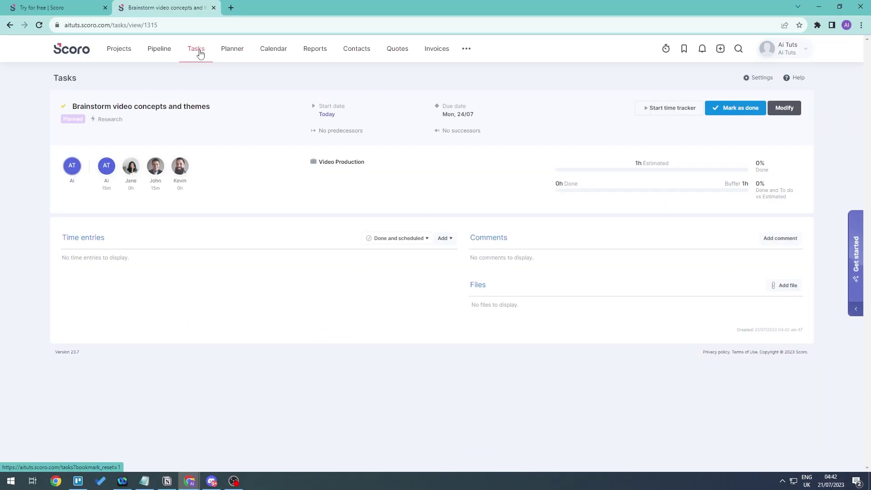
Check the brainstorming task in the task list and in the Video Production project's Gantt chart and planned activities
click(200, 54)
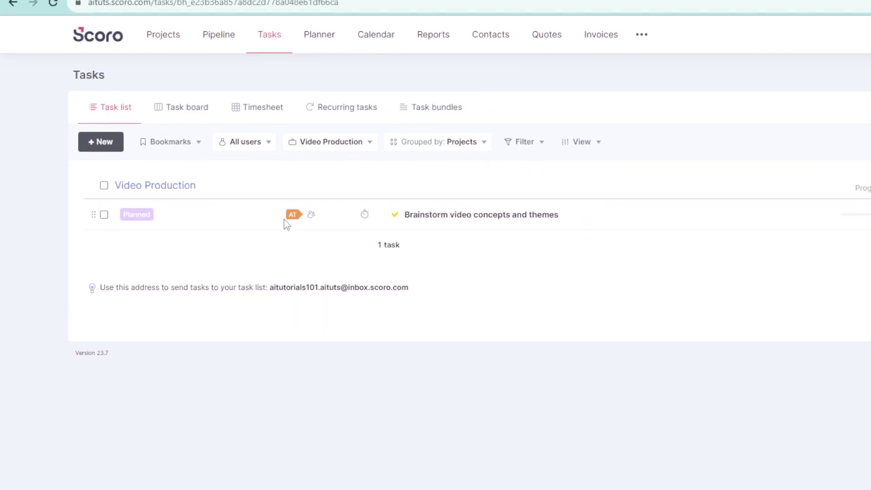
click(119, 49)
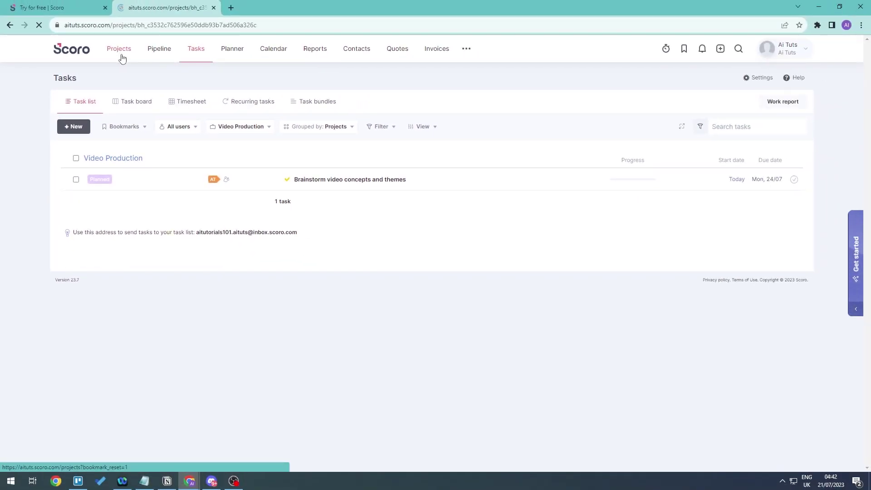
click(142, 198)
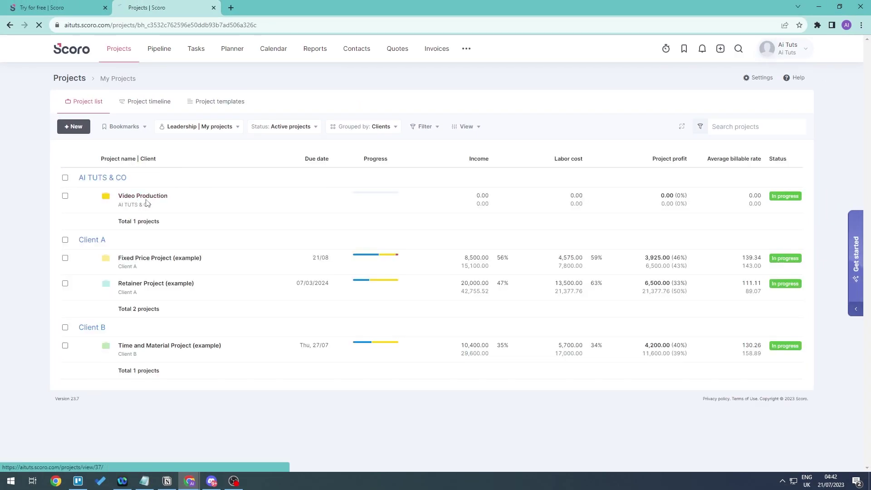
scroll(469, 262, down, 1)
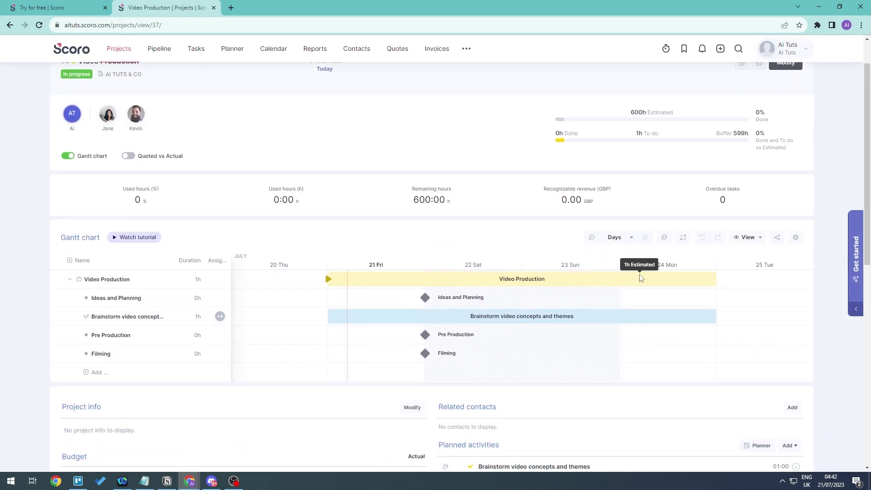
scroll(331, 334, down, 5)
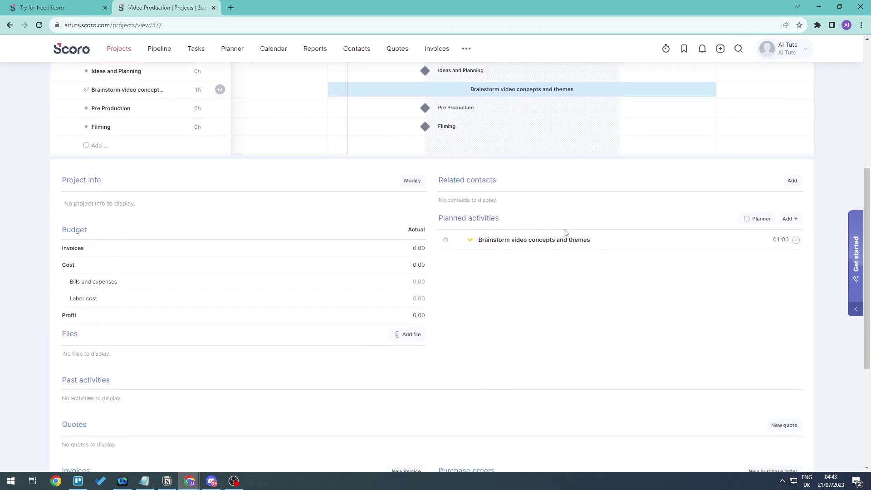
Mark the Brainstorm video concepts and themes task as done for all its assignees
click(795, 240)
click(795, 240)
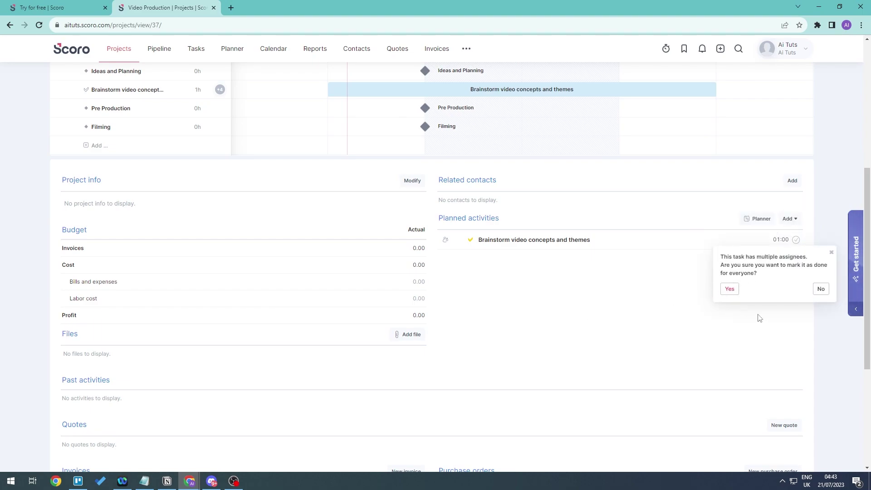
click(730, 289)
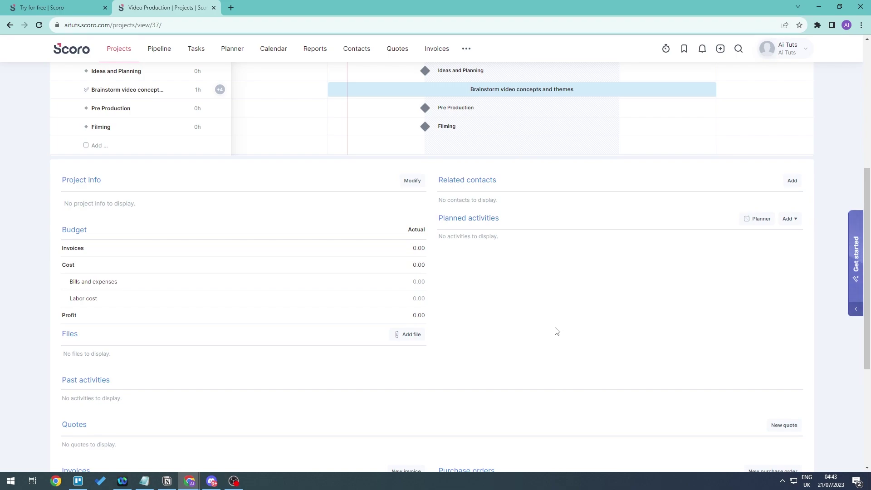
Review the project's progress figures, Gantt chart and planned activities, then open the Overview dashboard
scroll(559, 328, up, 6)
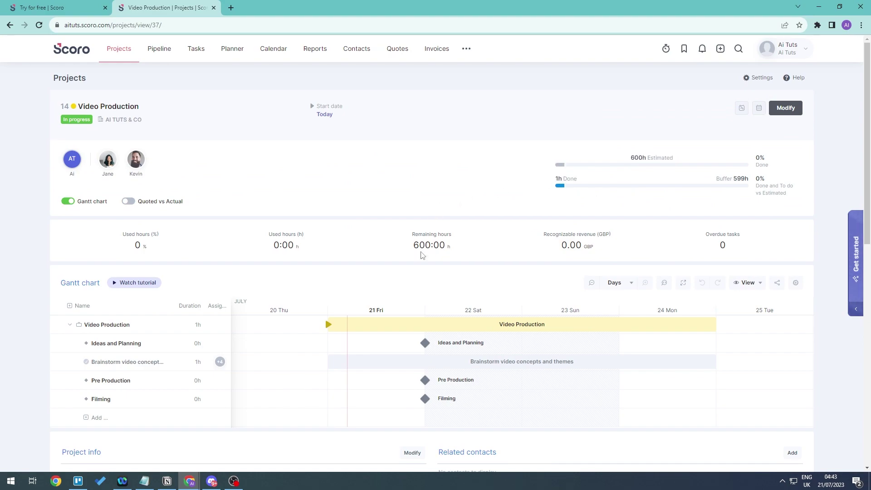
scroll(423, 250, down, 8)
scroll(418, 278, up, 4)
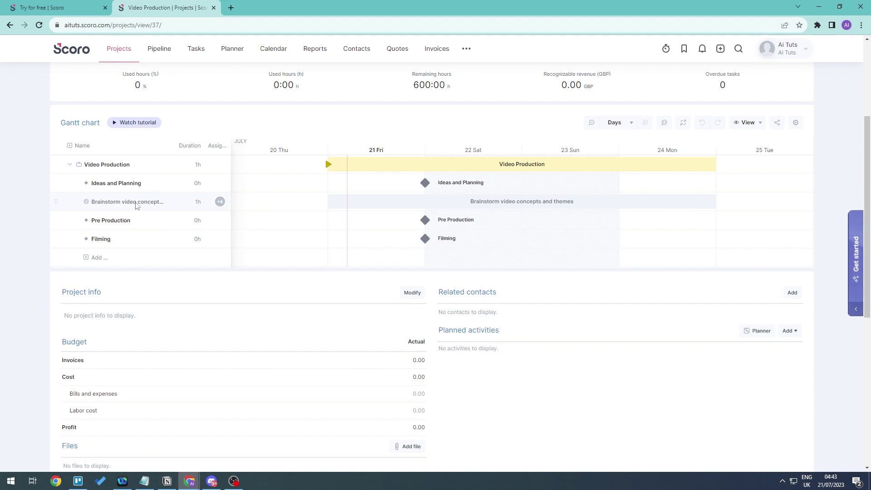
scroll(573, 323, down, 2)
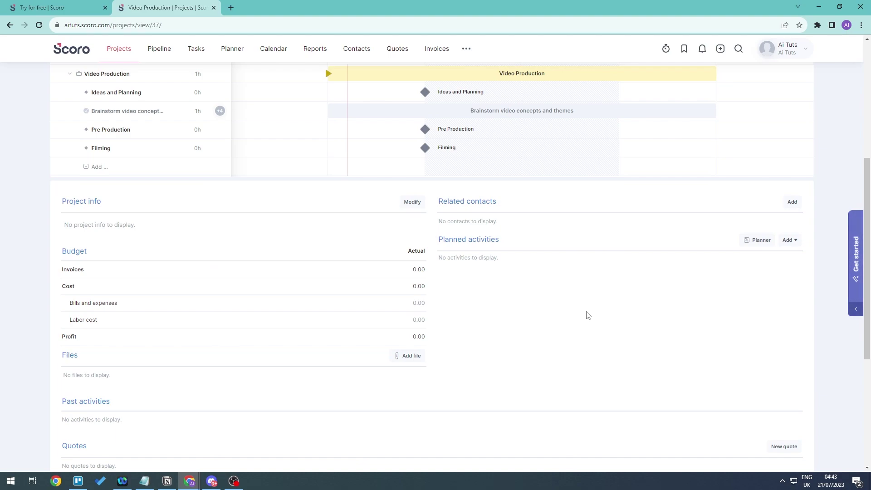
scroll(533, 391, up, 5)
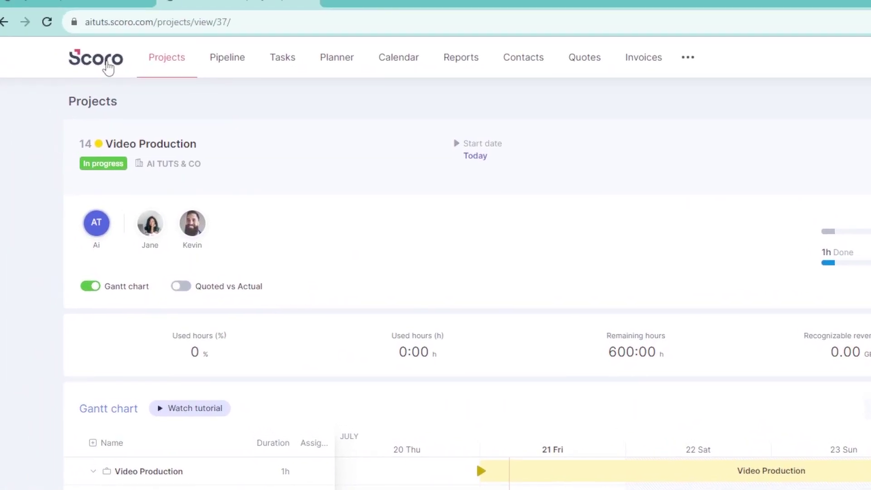
click(71, 49)
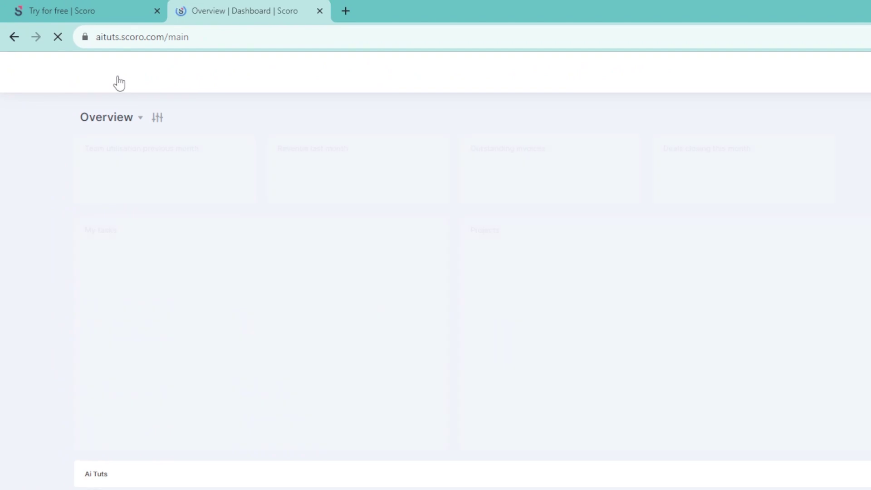